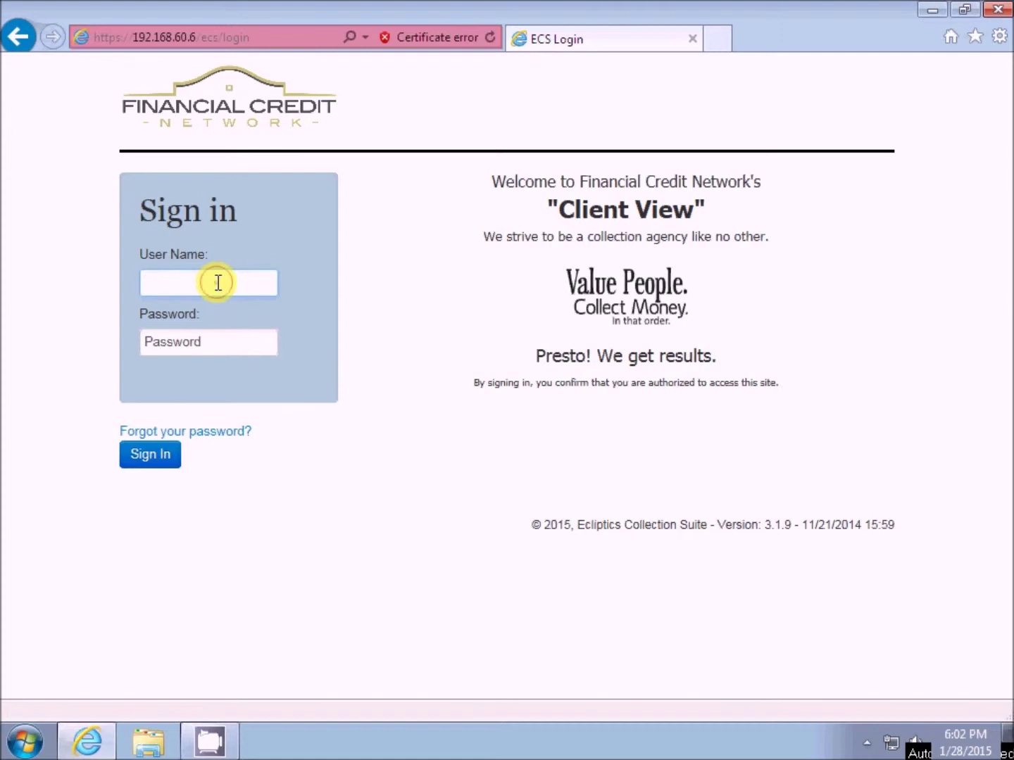
# - Enter the user name and the account password in the Client View sign-in fields
pyautogui.write('wtest')
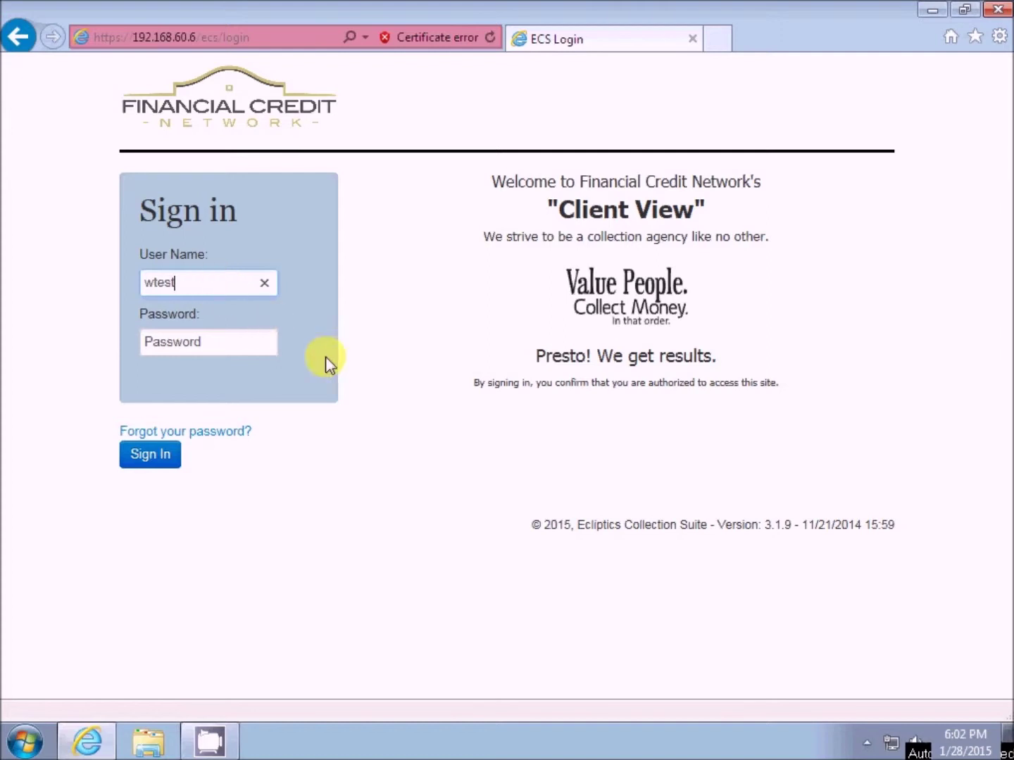
pyautogui.click(255, 344)
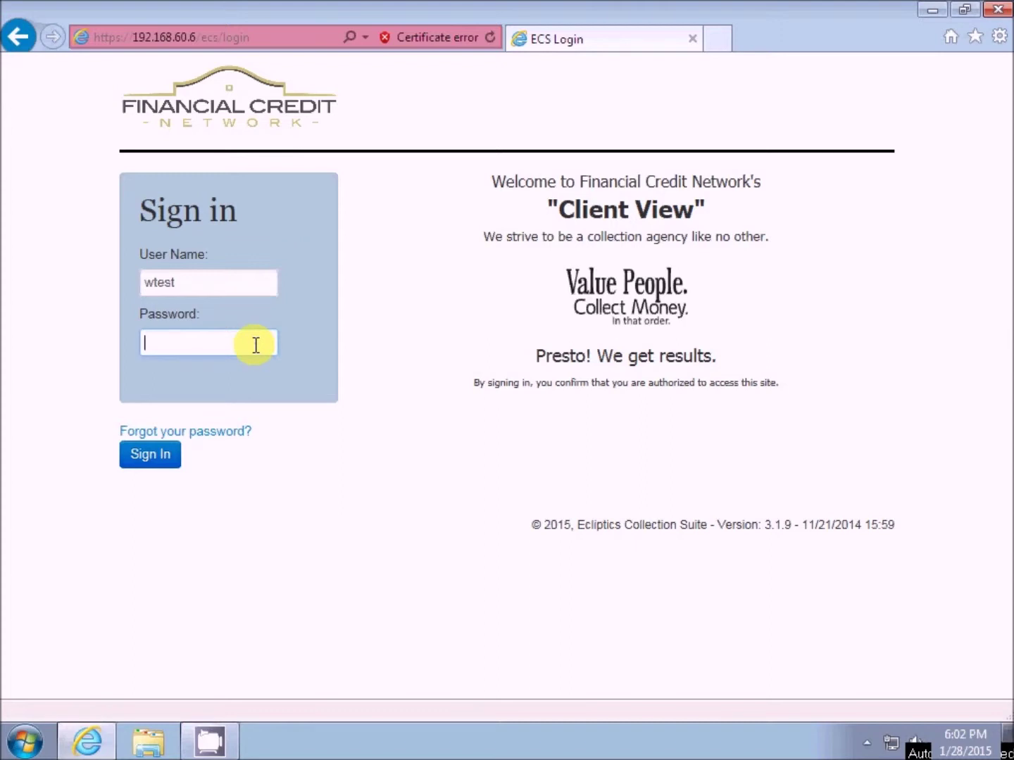
pyautogui.write('w')
pyautogui.write('********')
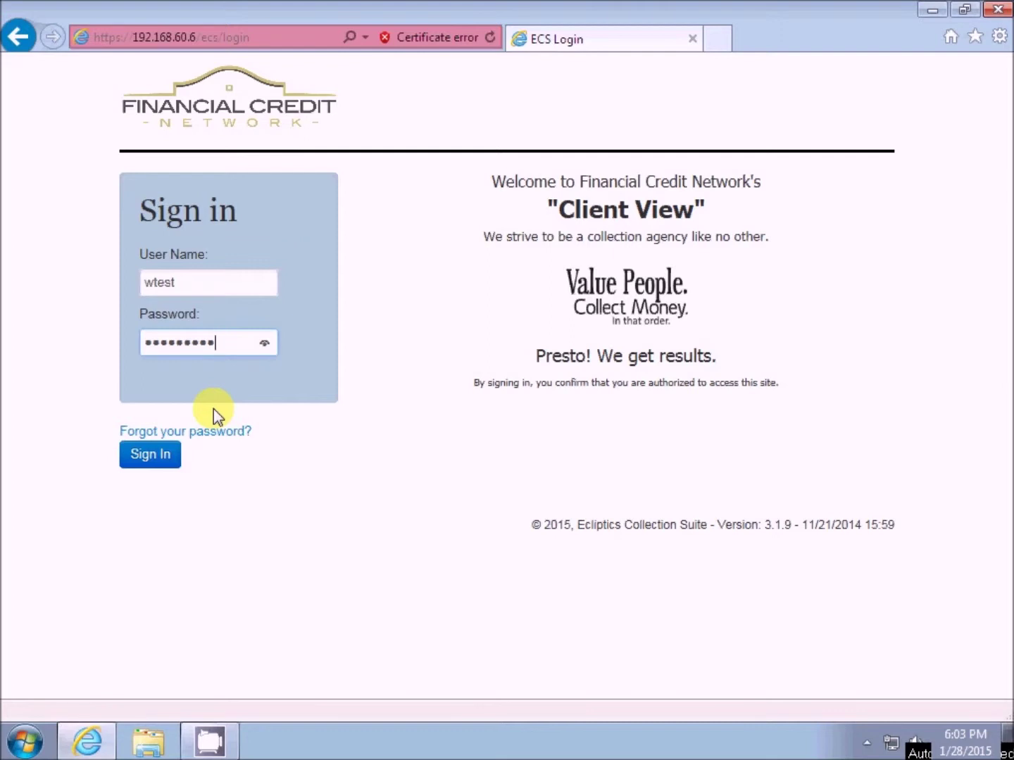
# - Sign in, turn on Strict Search, and keep Account Name as the search field
pyautogui.click(150, 458)
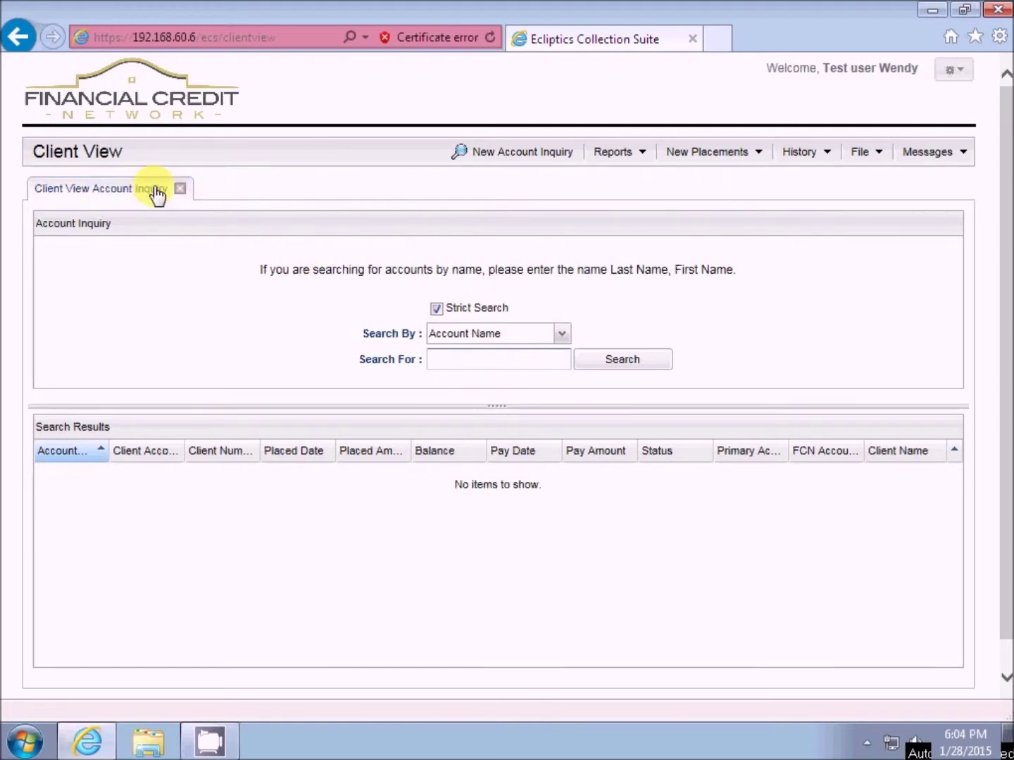
pyautogui.click(436, 308)
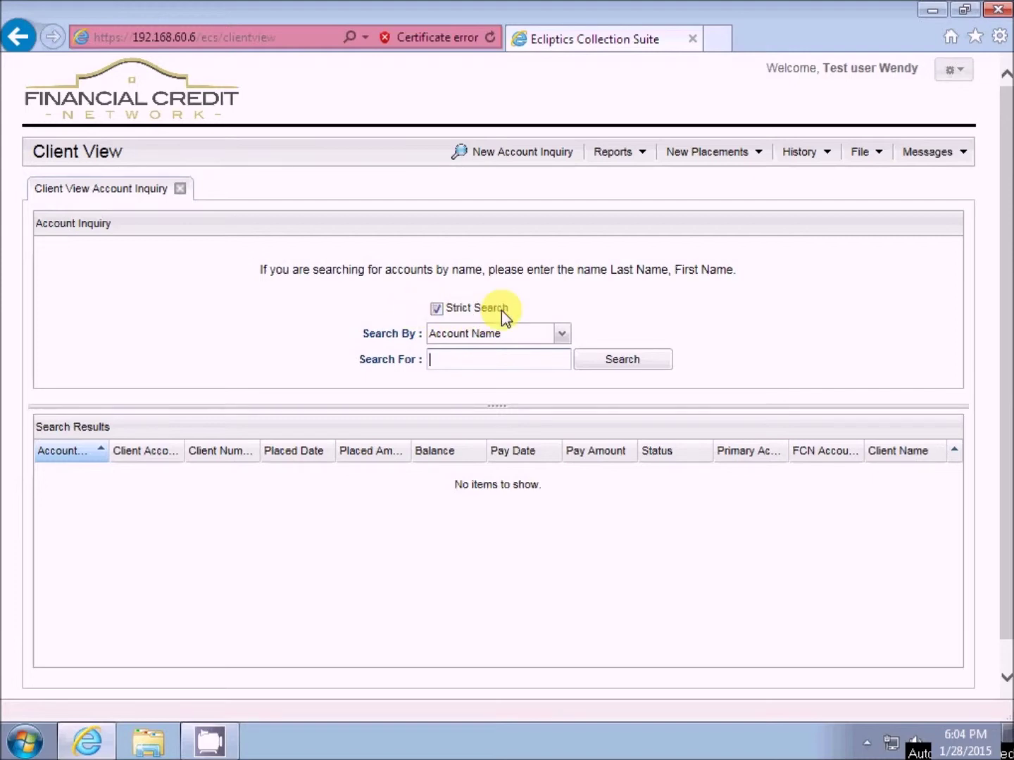
pyautogui.click(561, 333)
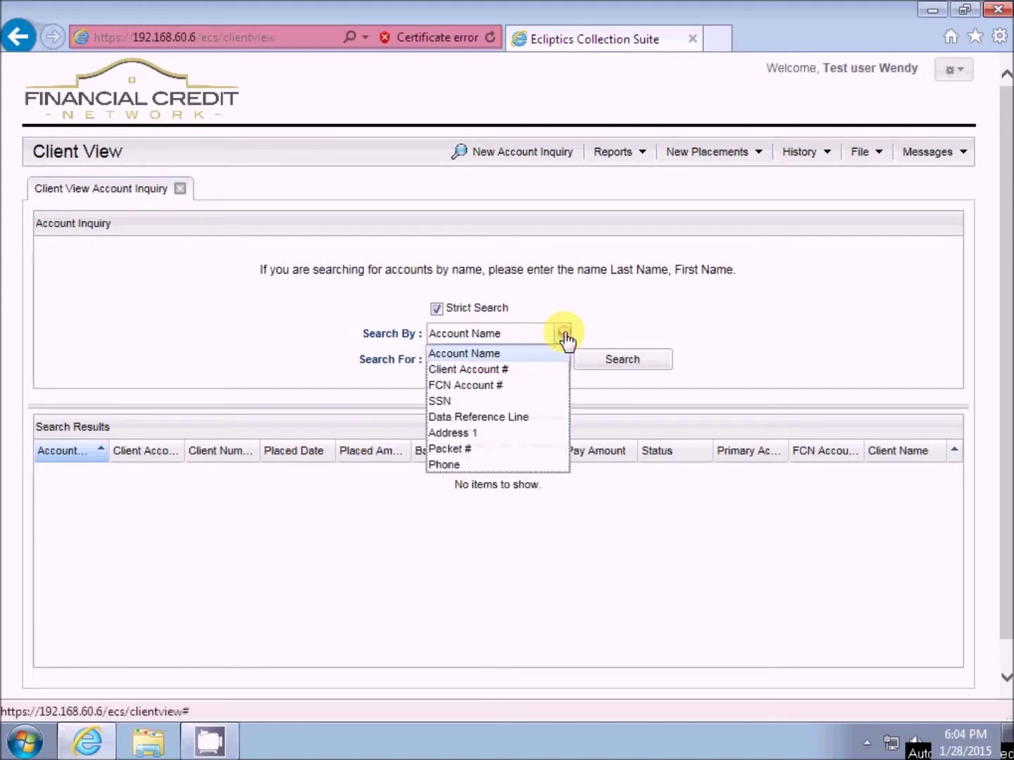
pyautogui.click(510, 336)
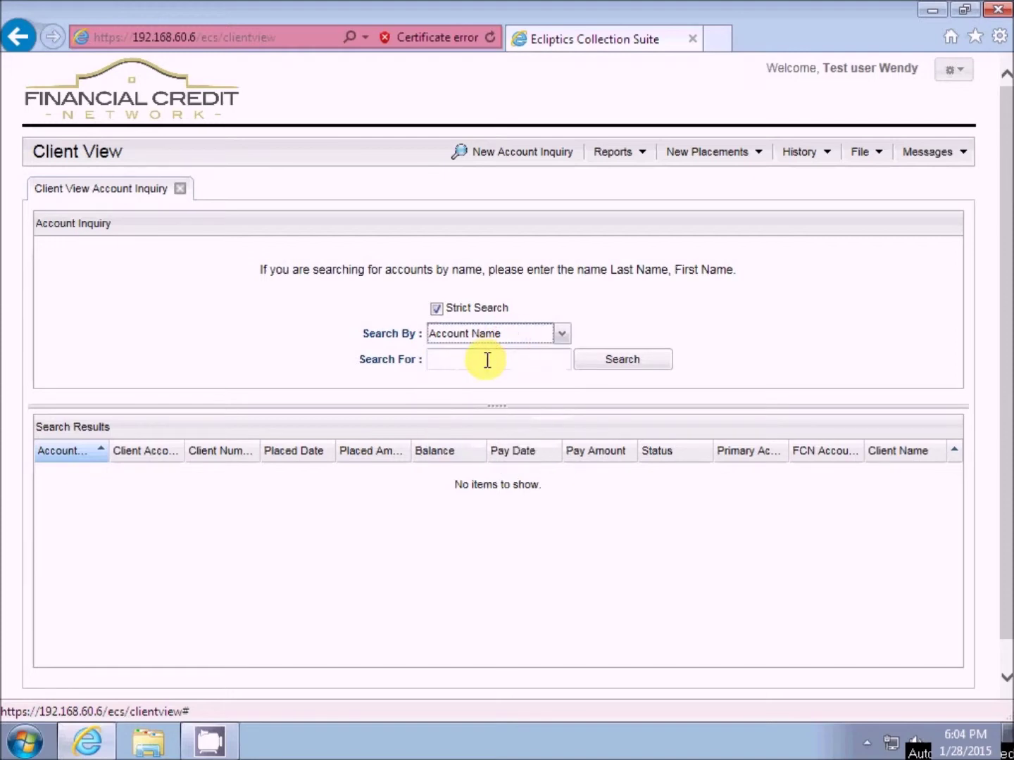
pyautogui.click(486, 360)
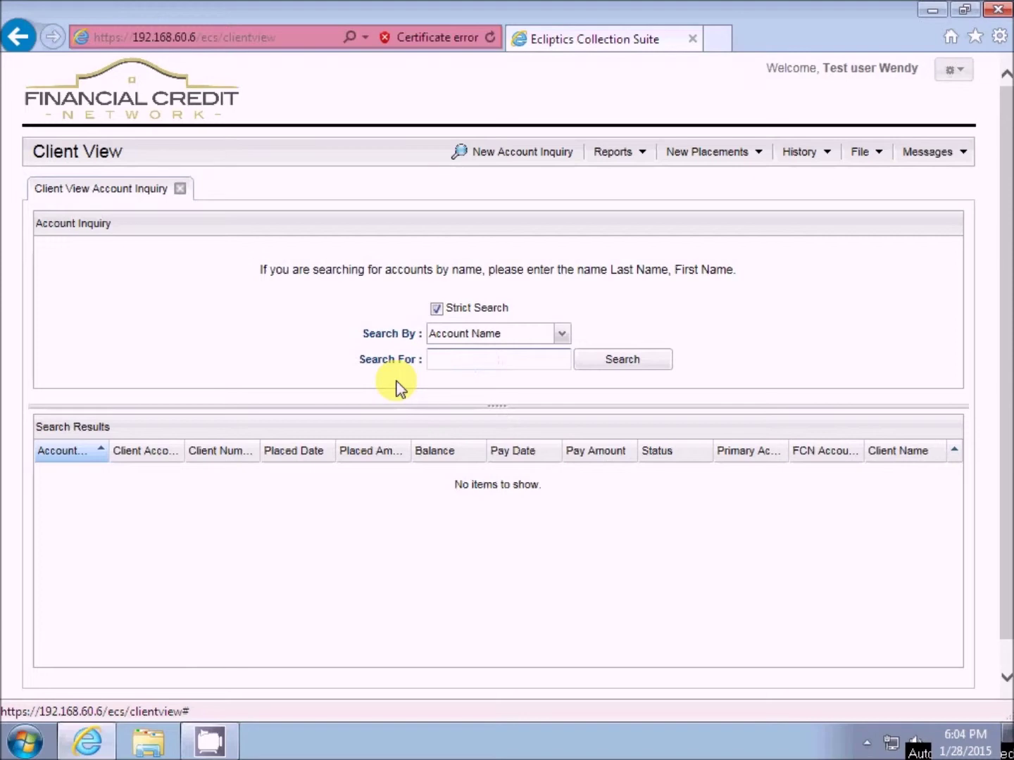
# - Search accounts by a name fragment, get nine matches, and select one result row
pyautogui.write('r')
pyautogui.press('BackSpace')
pyautogui.write('RO')
pyautogui.write('I')
pyautogui.click(624, 360)
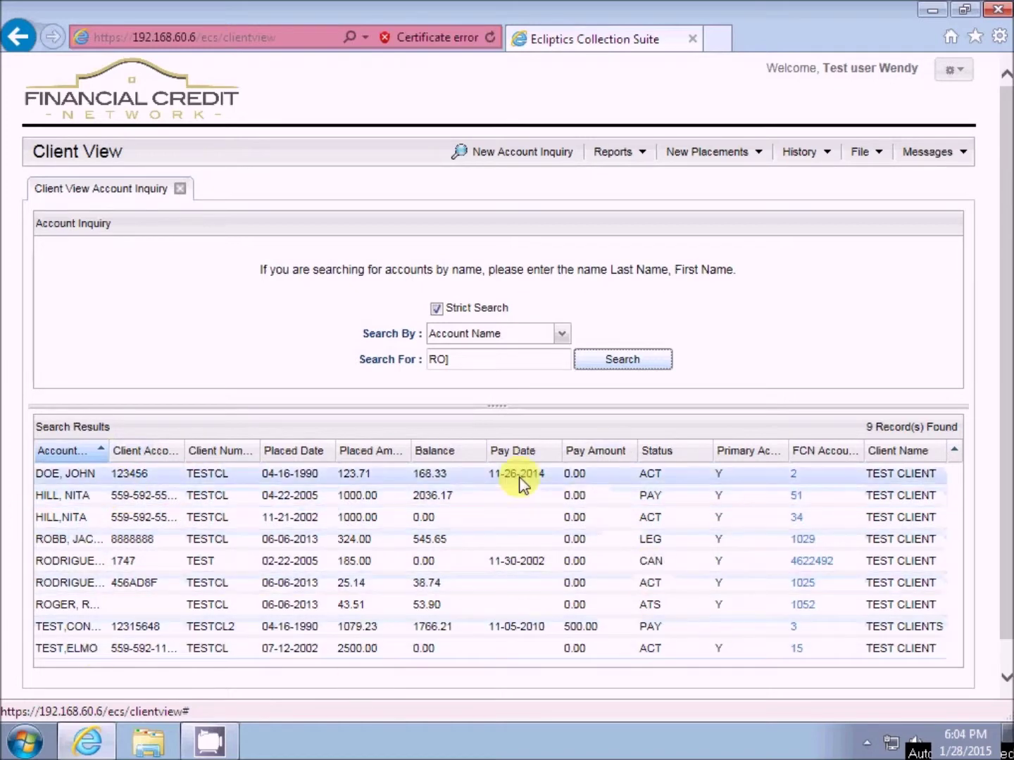
pyautogui.click(668, 518)
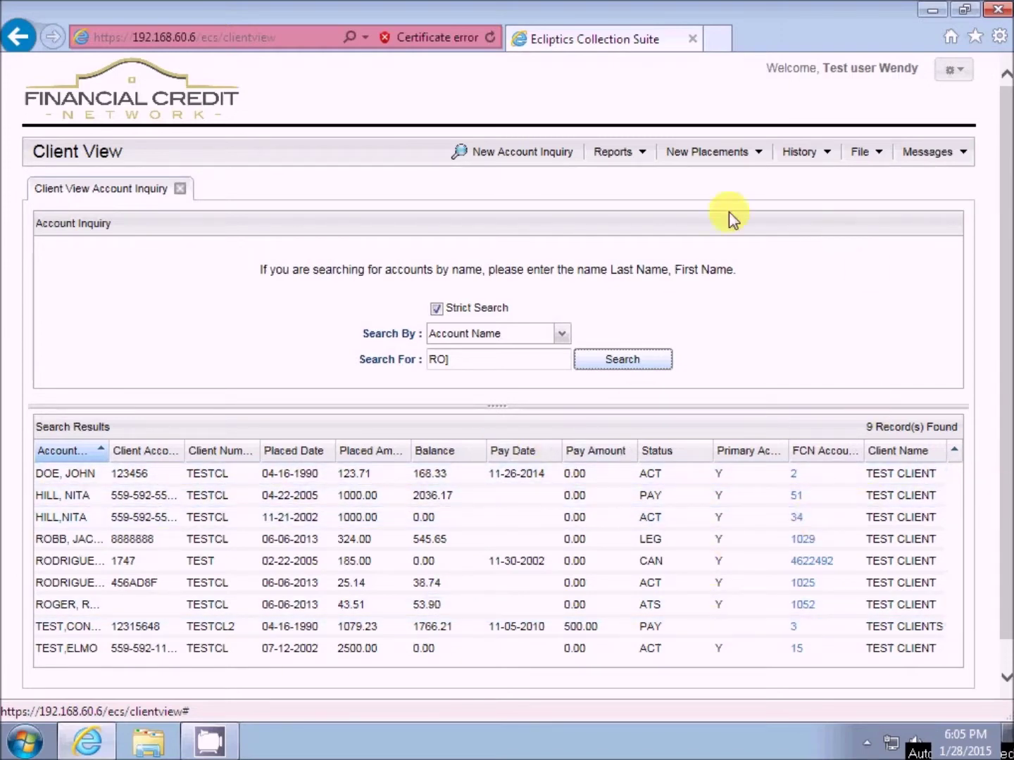
# - Turn off Strict Search, keep Account Name, and sort results descending then back to ascending
pyautogui.click(436, 309)
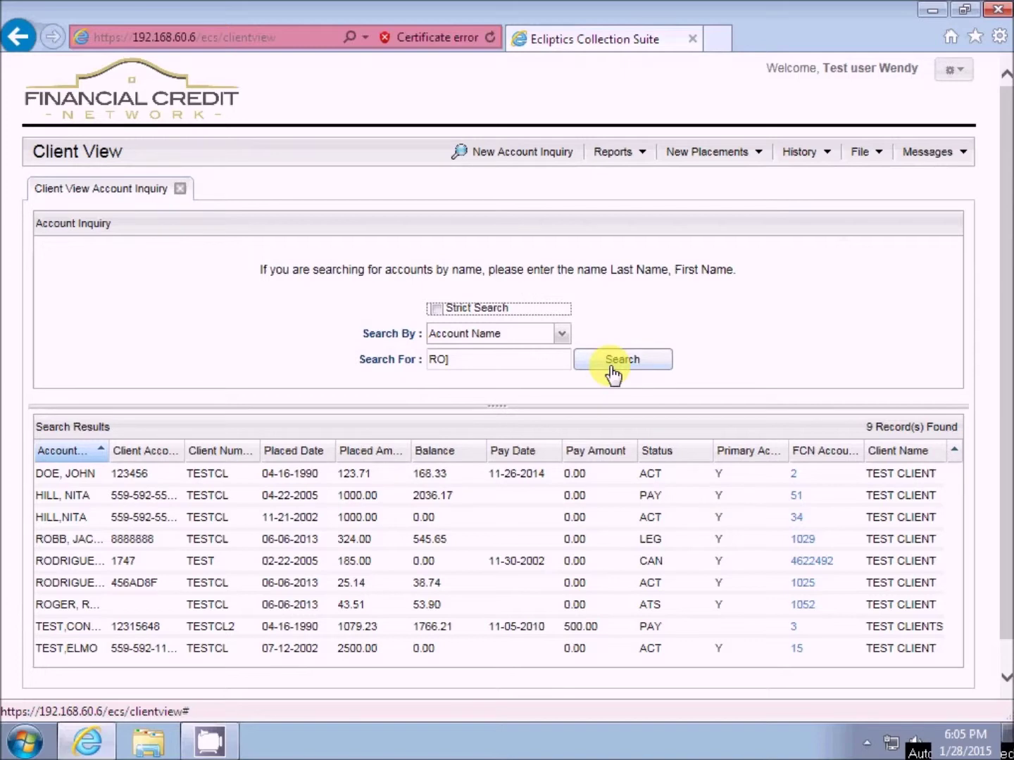
pyautogui.click(563, 335)
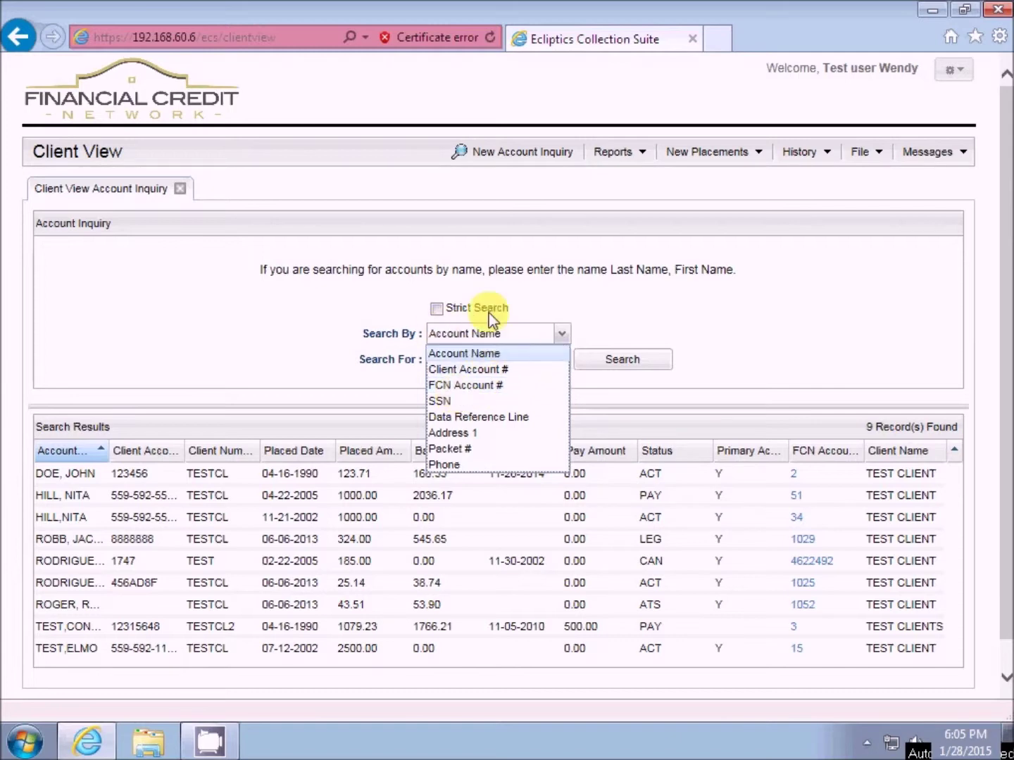
pyautogui.click(524, 336)
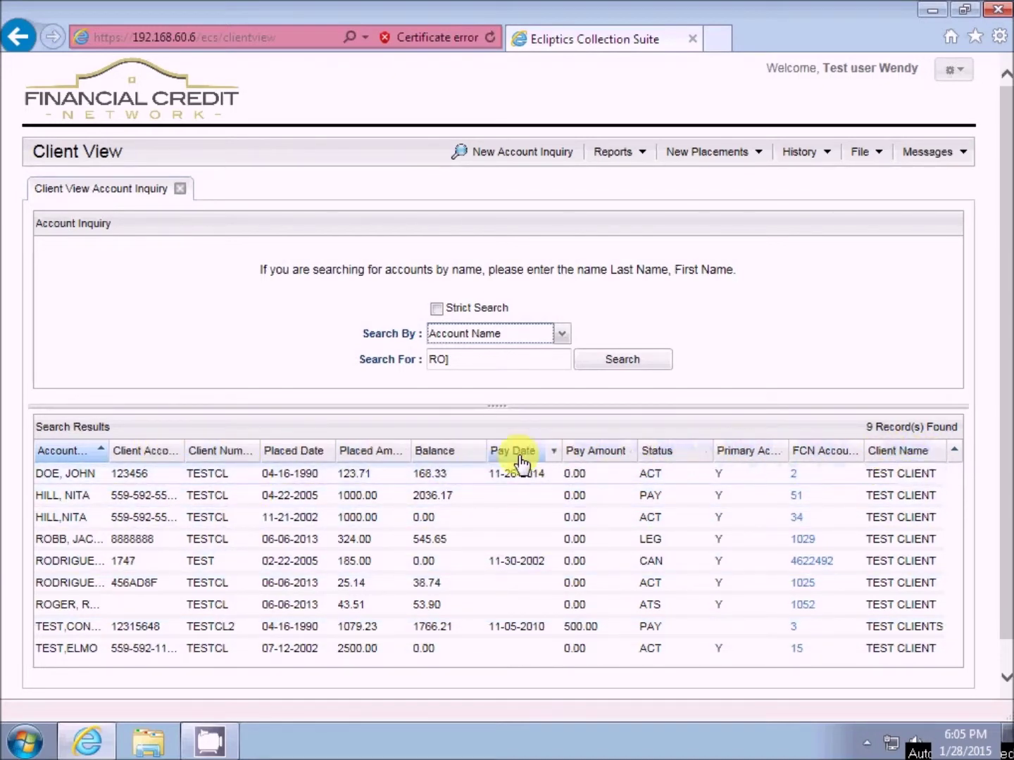
pyautogui.click(60, 455)
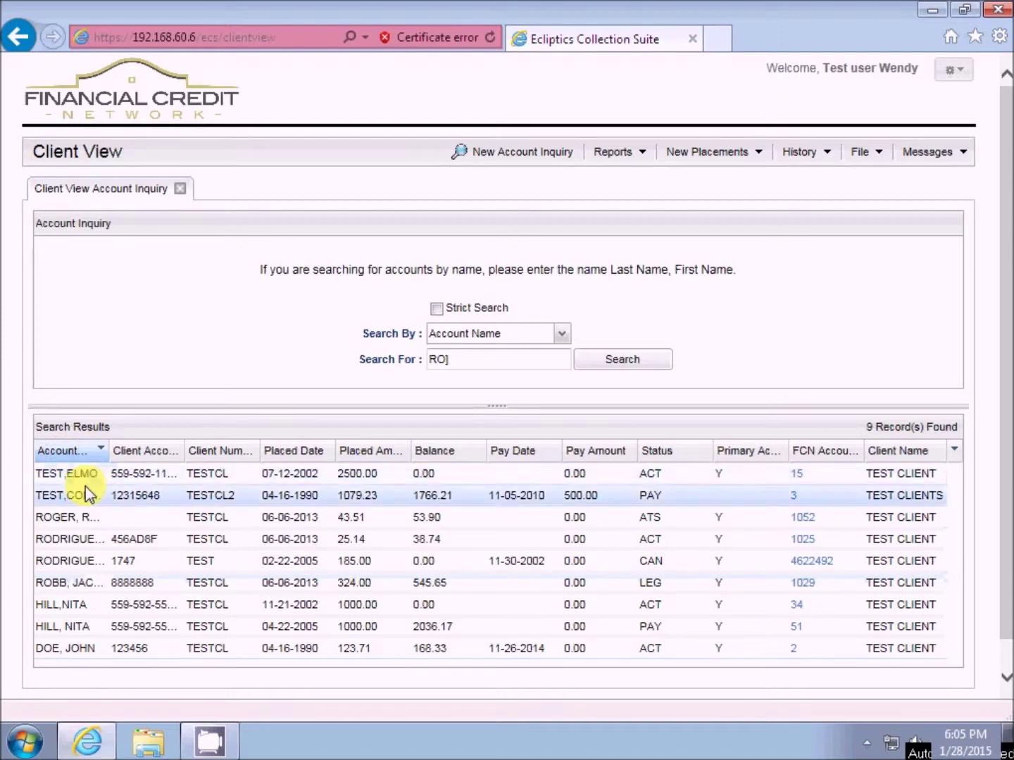
pyautogui.click(63, 452)
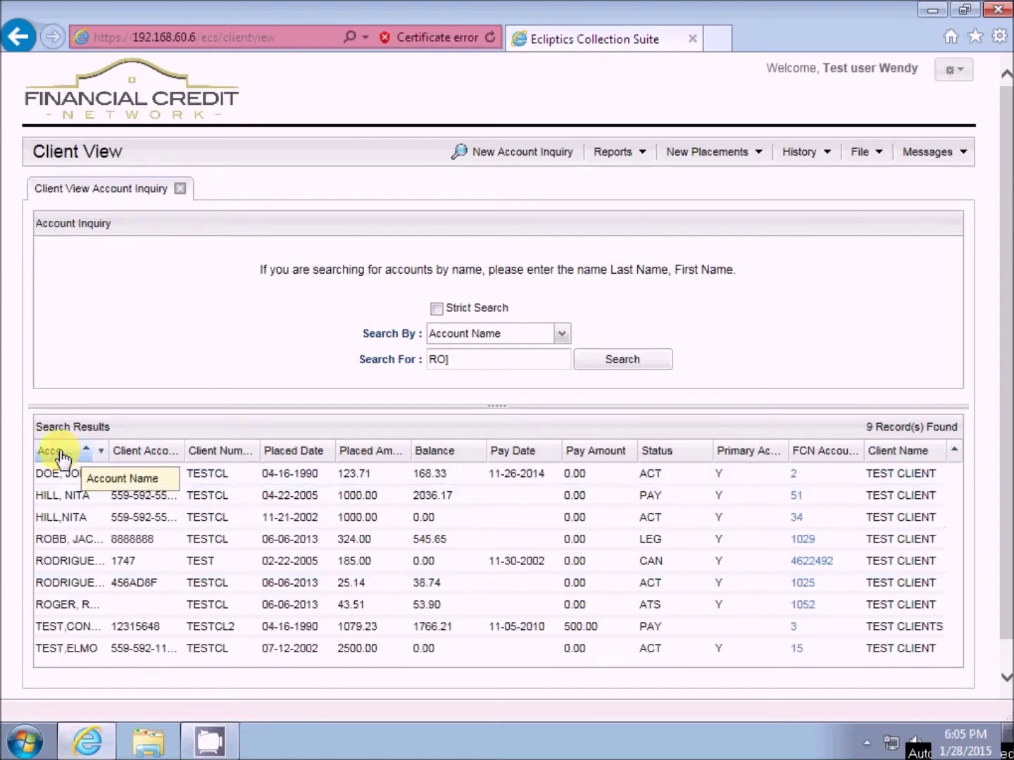
# - In the Account header's Columns menu, add CU Account and hide Primary Account and Client Number
pyautogui.rightClick(62, 455)
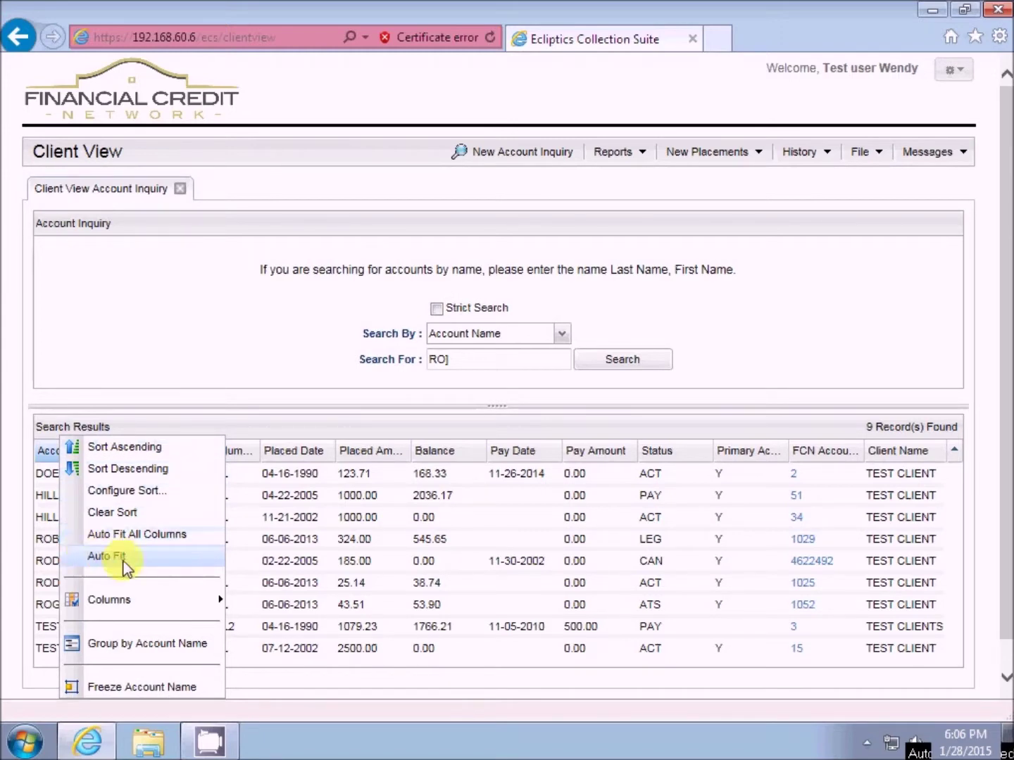
pyautogui.moveTo(114, 600)
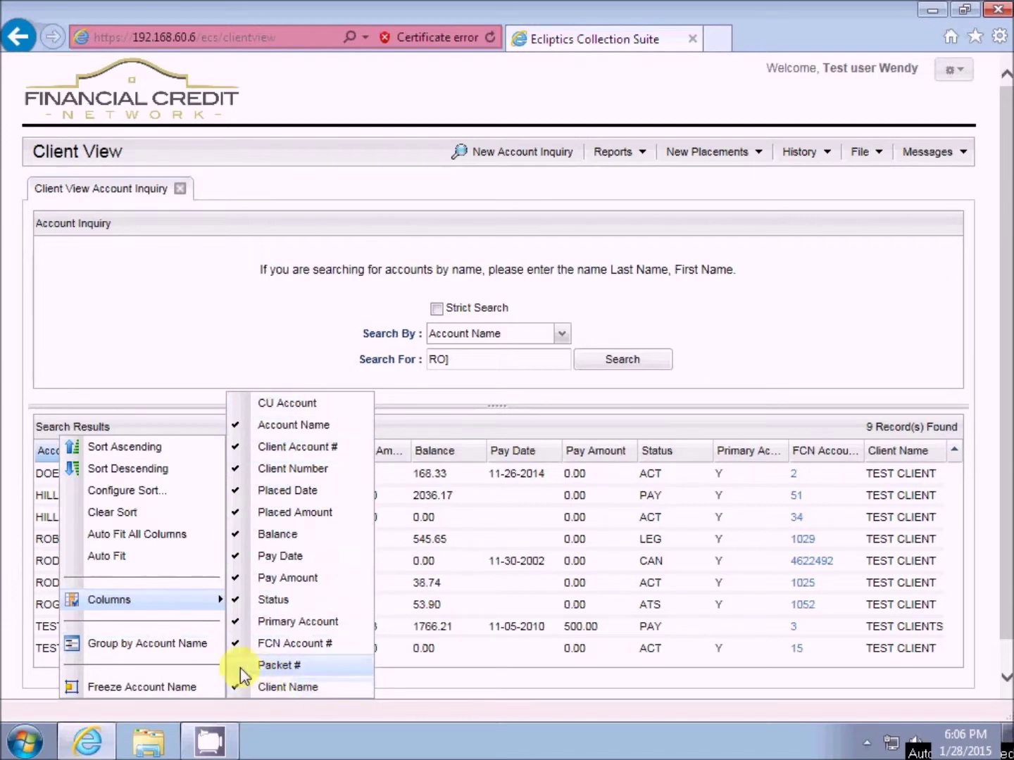
pyautogui.click(235, 405)
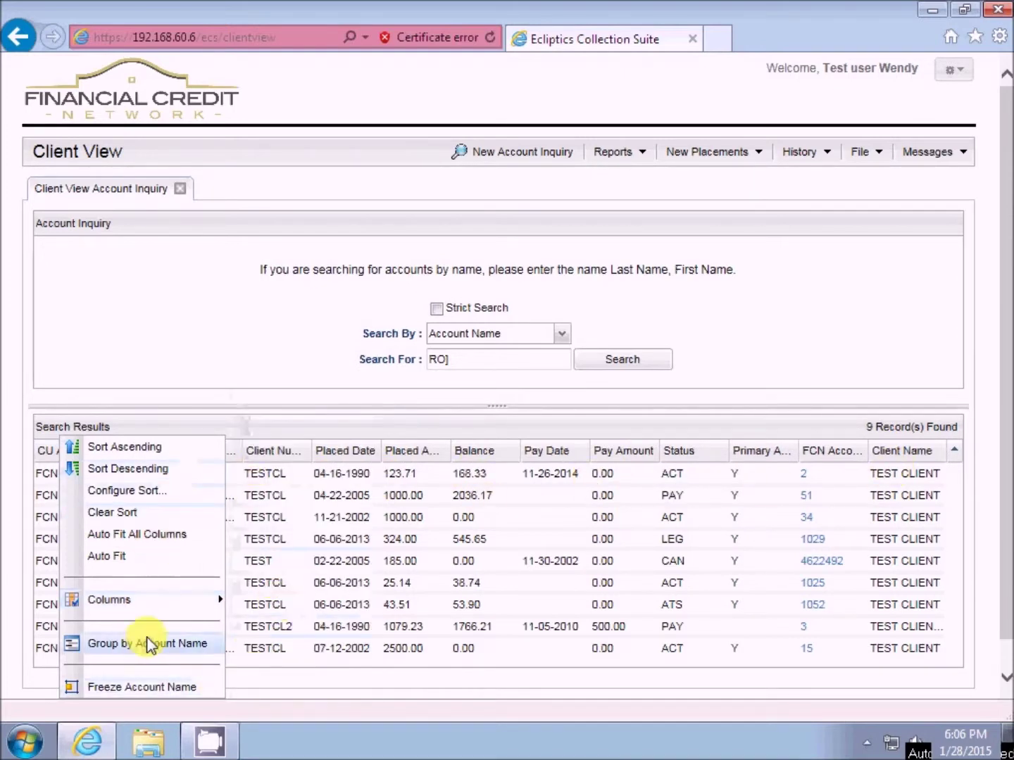
pyautogui.click(242, 665)
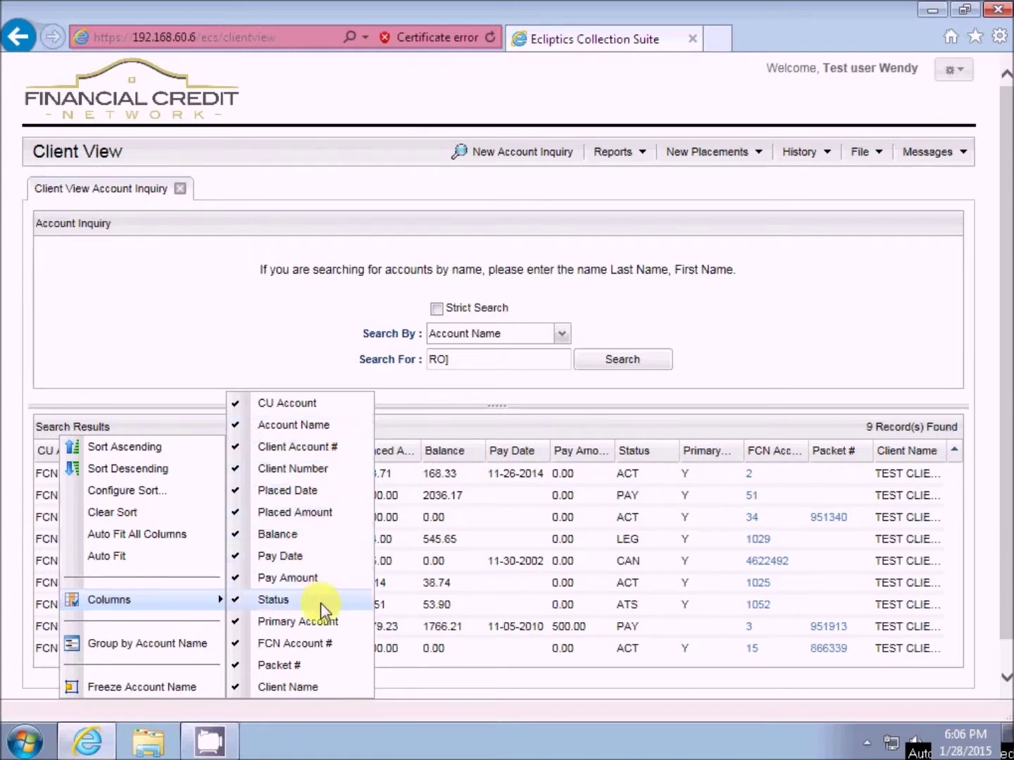
pyautogui.click(244, 623)
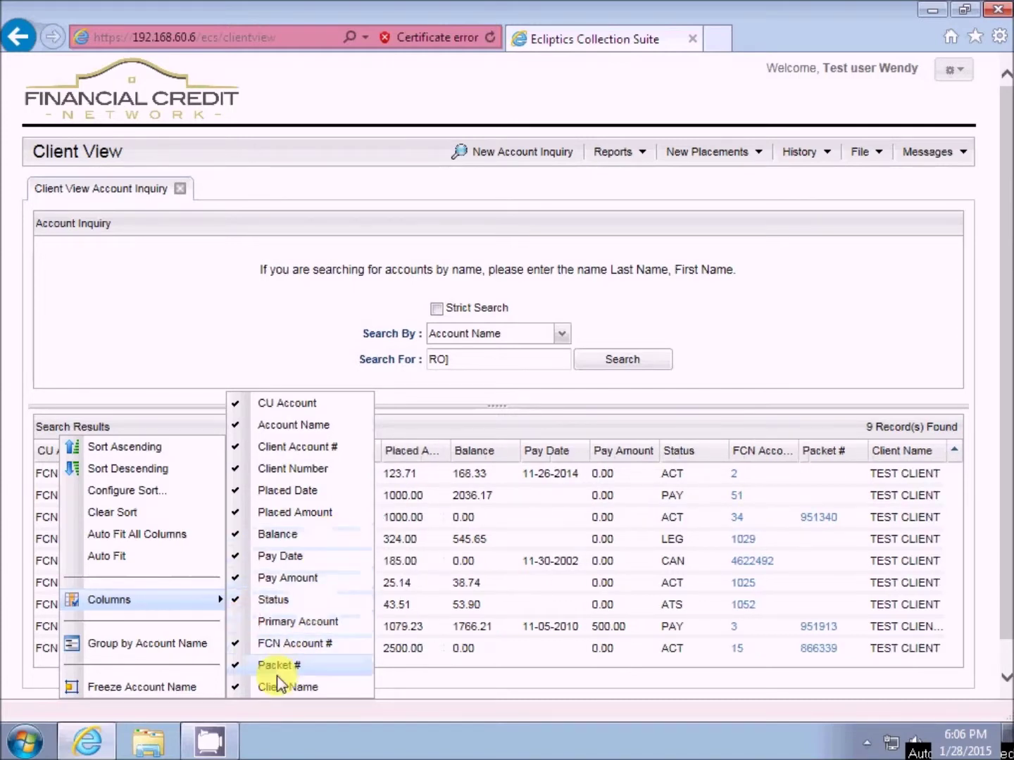
pyautogui.click(237, 665)
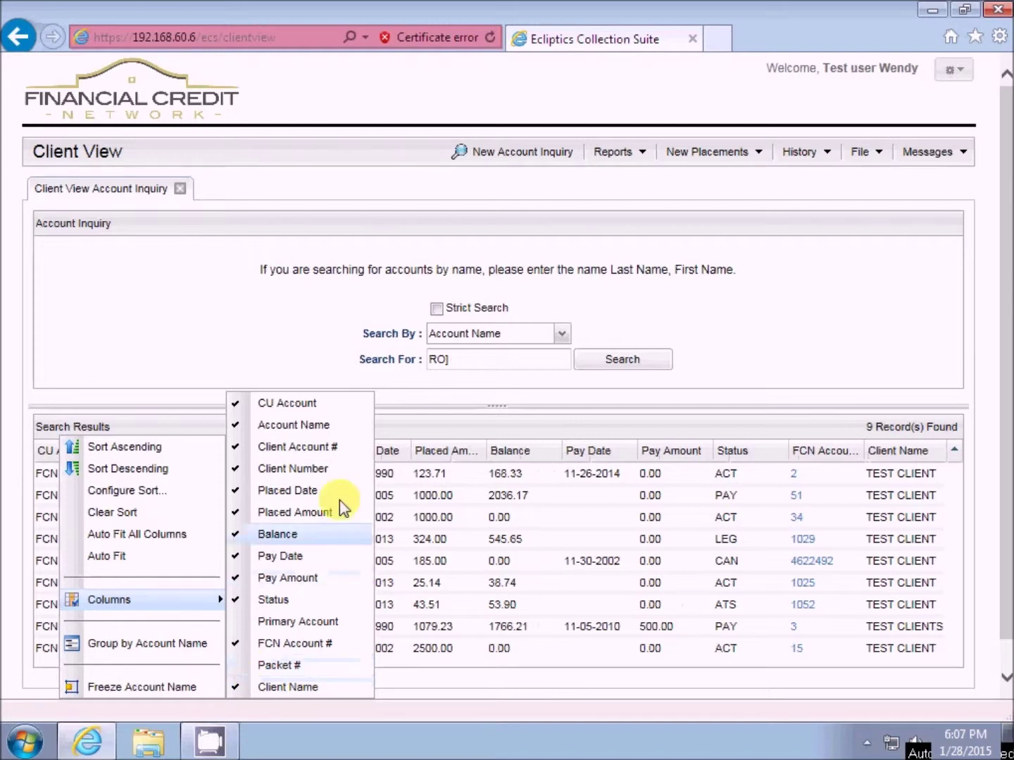
pyautogui.click(232, 470)
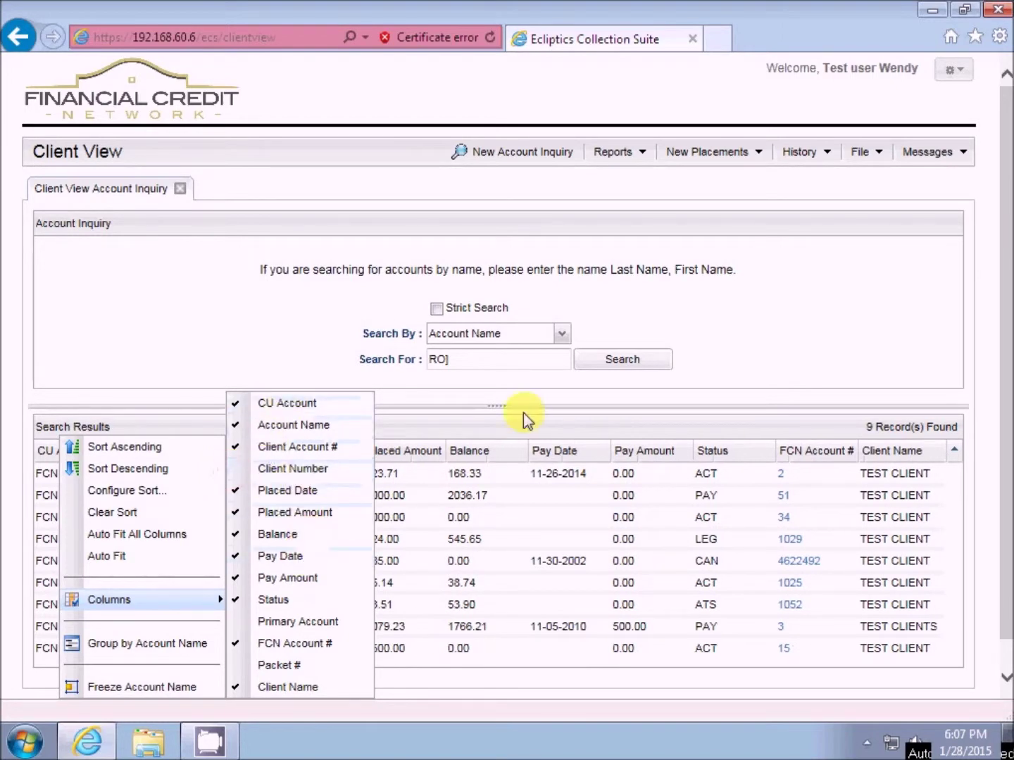
pyautogui.click(465, 428)
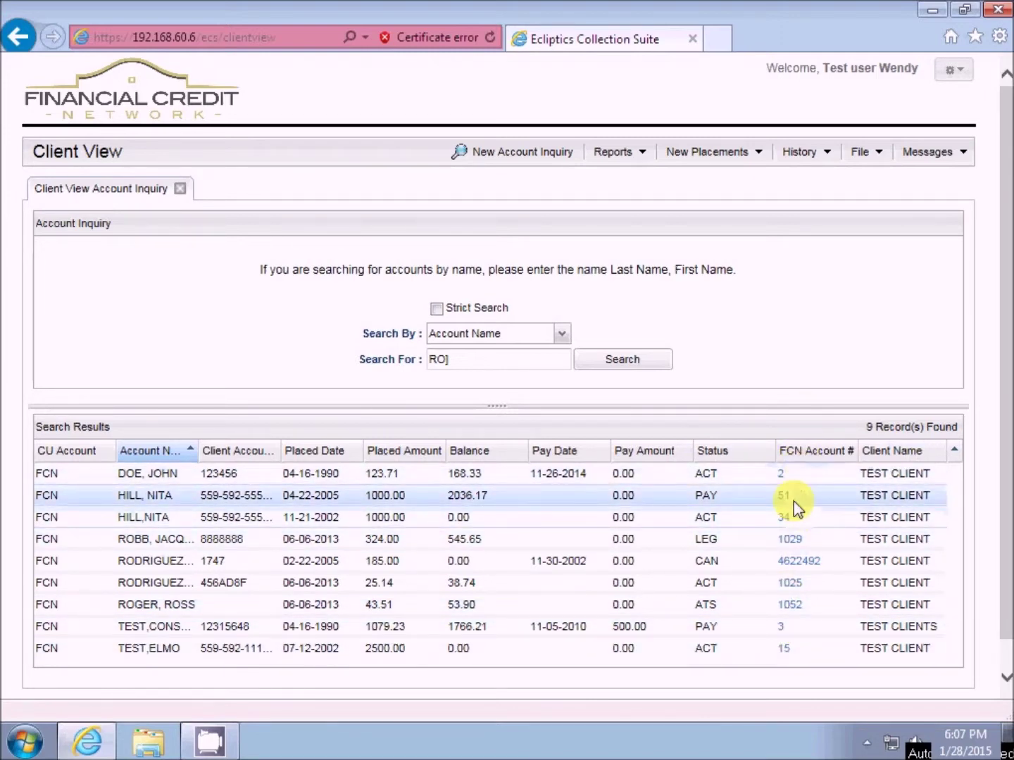
# - Drag the FCN Account # column header to the leftmost position
pyautogui.moveTo(806, 460); pyautogui.dragTo(78, 456)
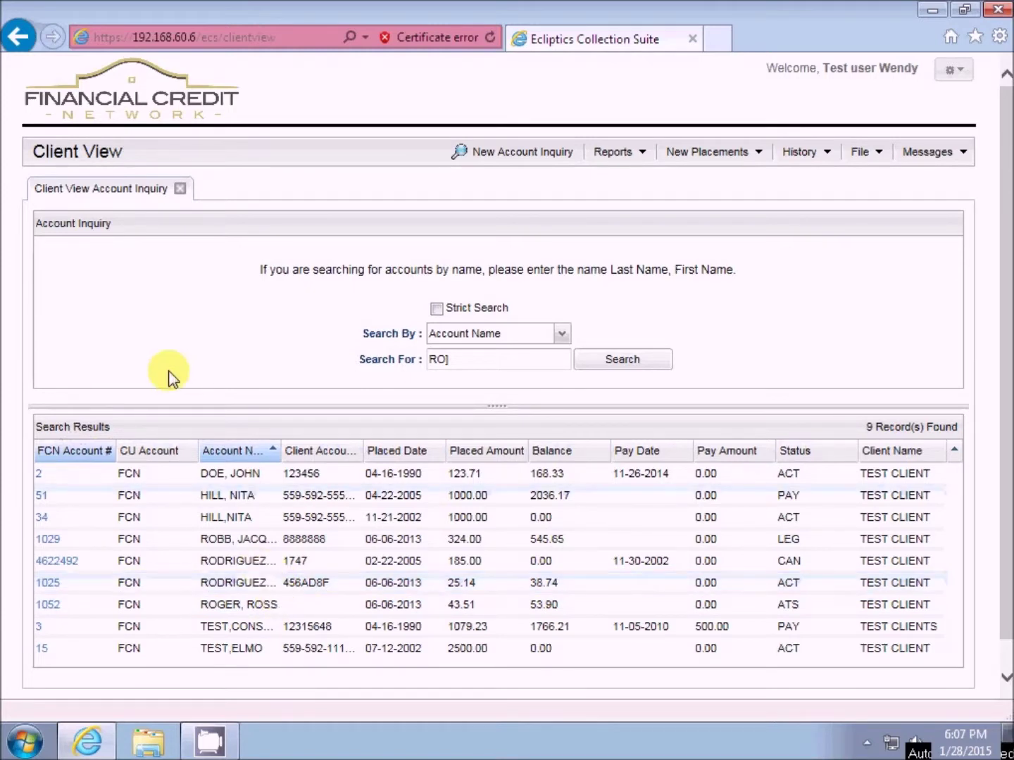
# - Hide the CU Account column through the header's Columns menu
pyautogui.rightClick(141, 457)
pyautogui.moveTo(206, 599)
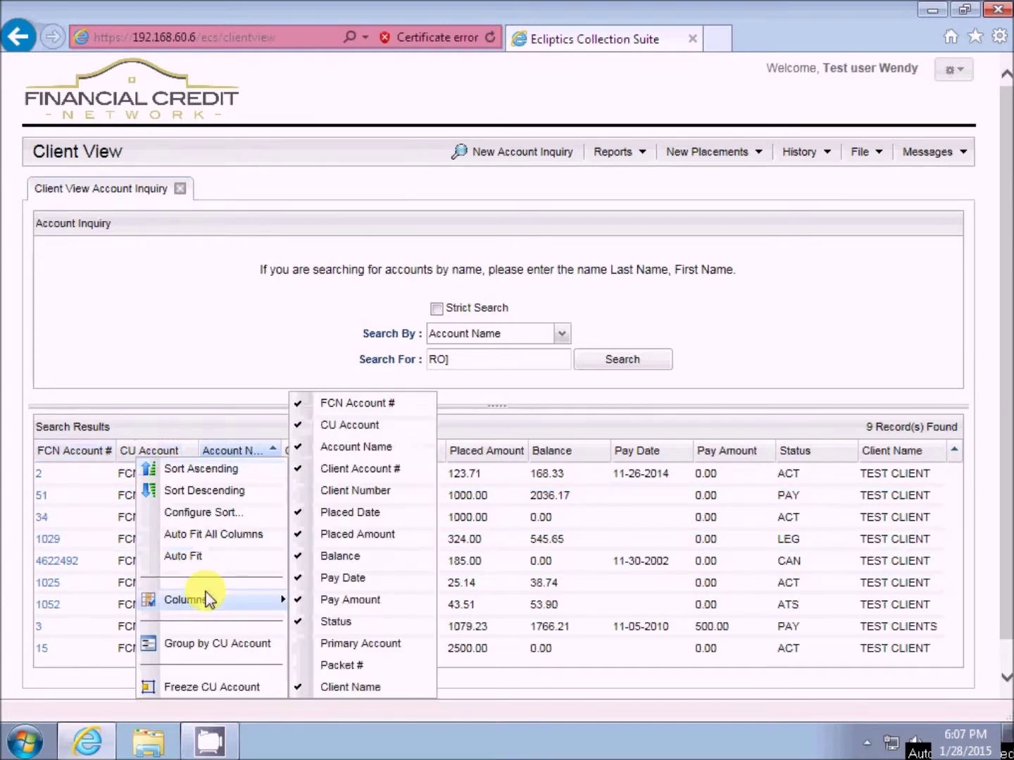
pyautogui.click(359, 430)
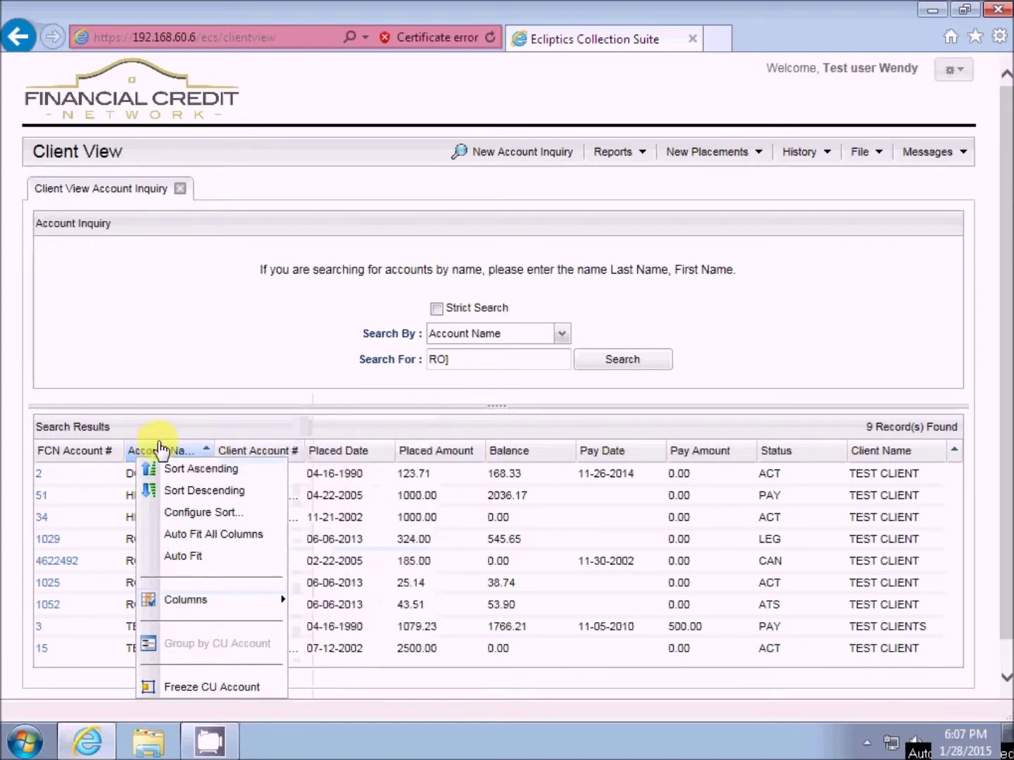
pyautogui.click(179, 426)
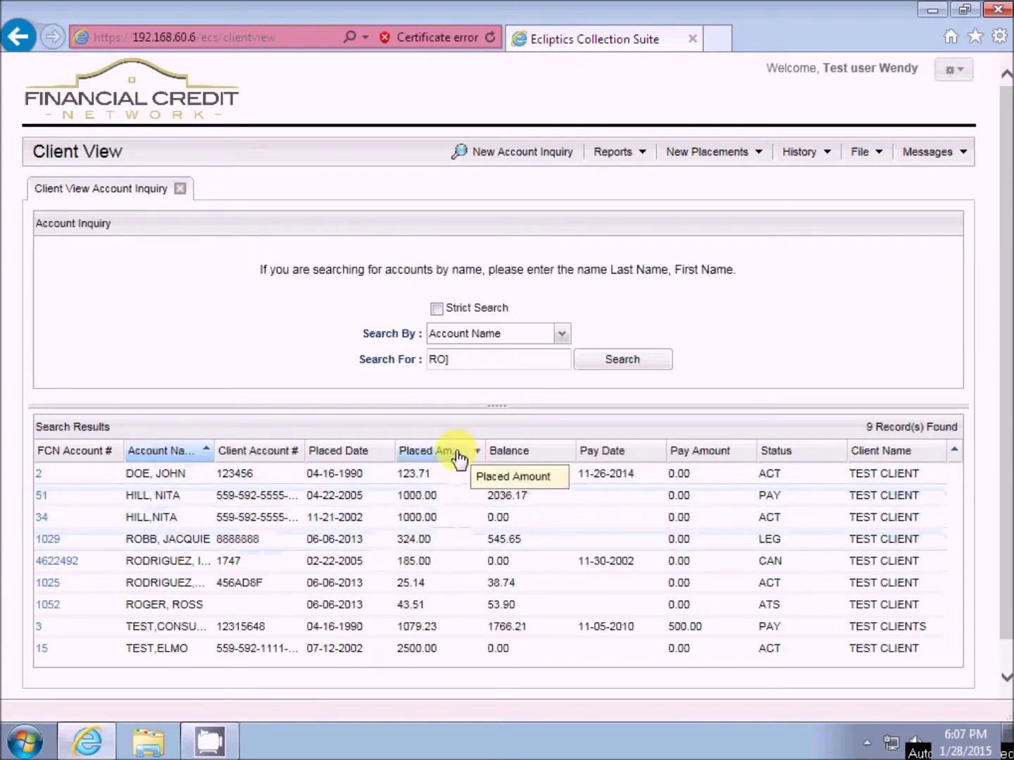
# - Move the Balance column right after Account Name, then select the first account
pyautogui.moveTo(509, 456); pyautogui.dragTo(240, 454)
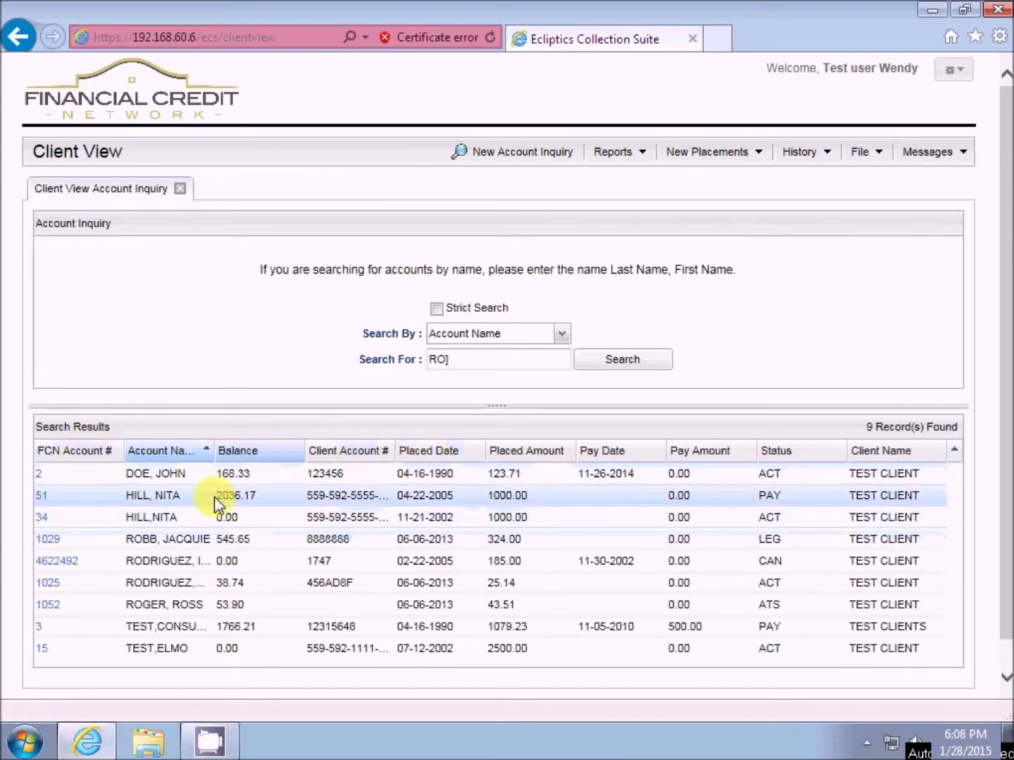
pyautogui.click(71, 473)
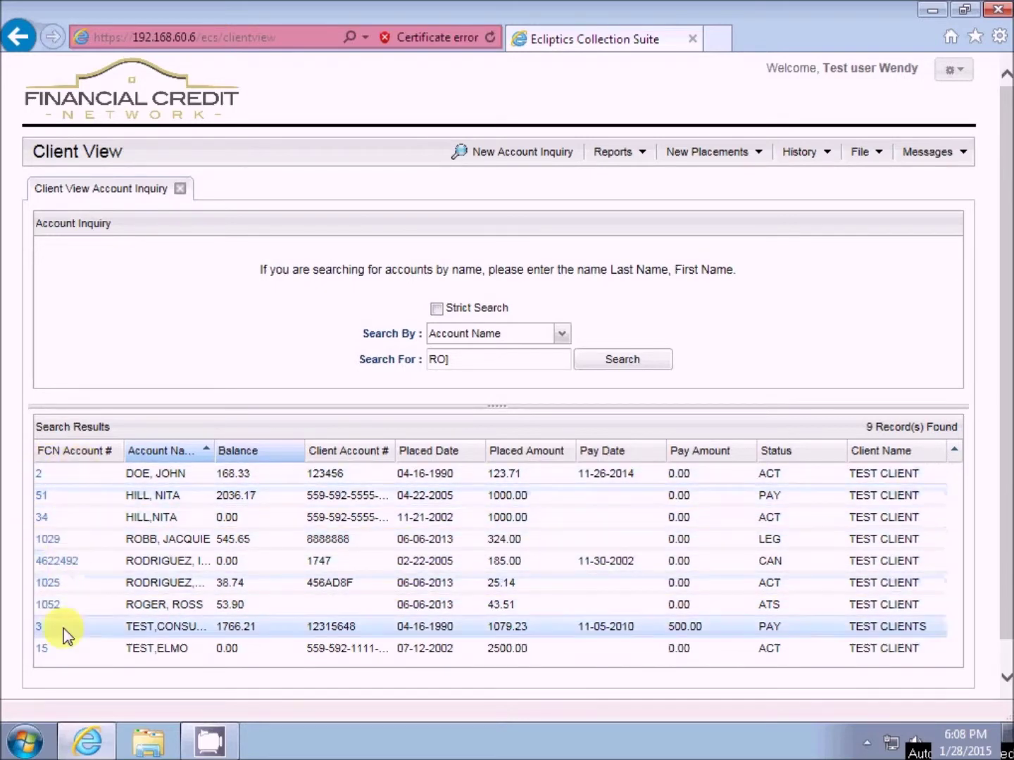
pyautogui.click(41, 473)
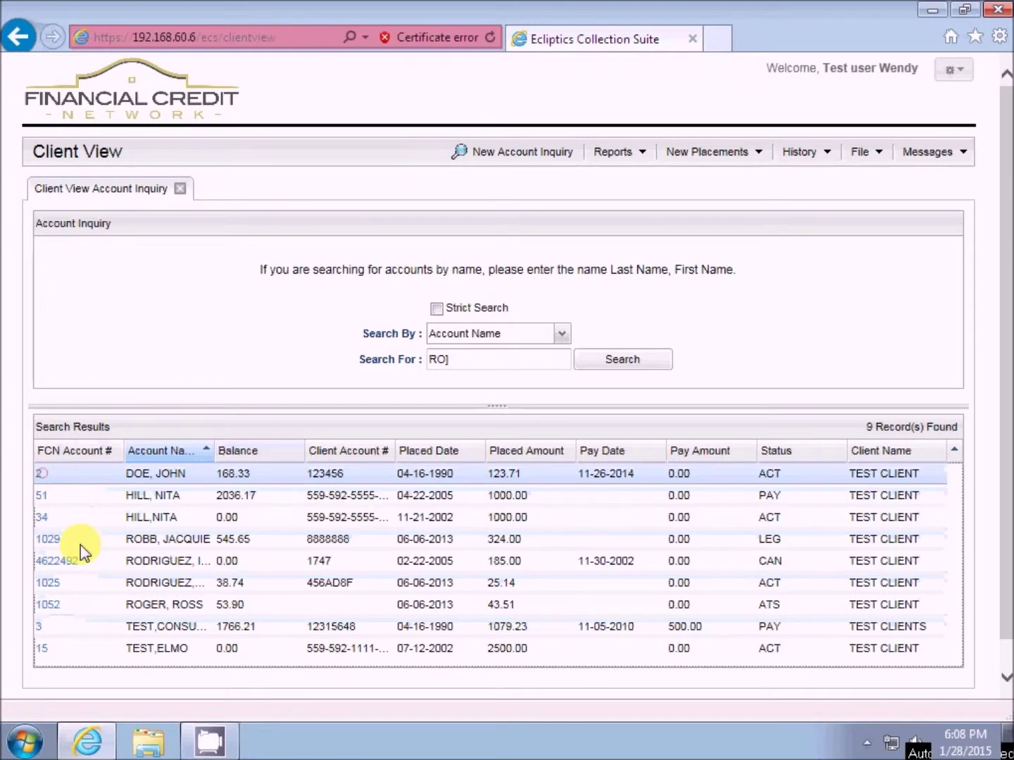
# - Open FCN account 2's detail tab, enlarge its summary area, and return to the inquiry results
pyautogui.click(41, 473)
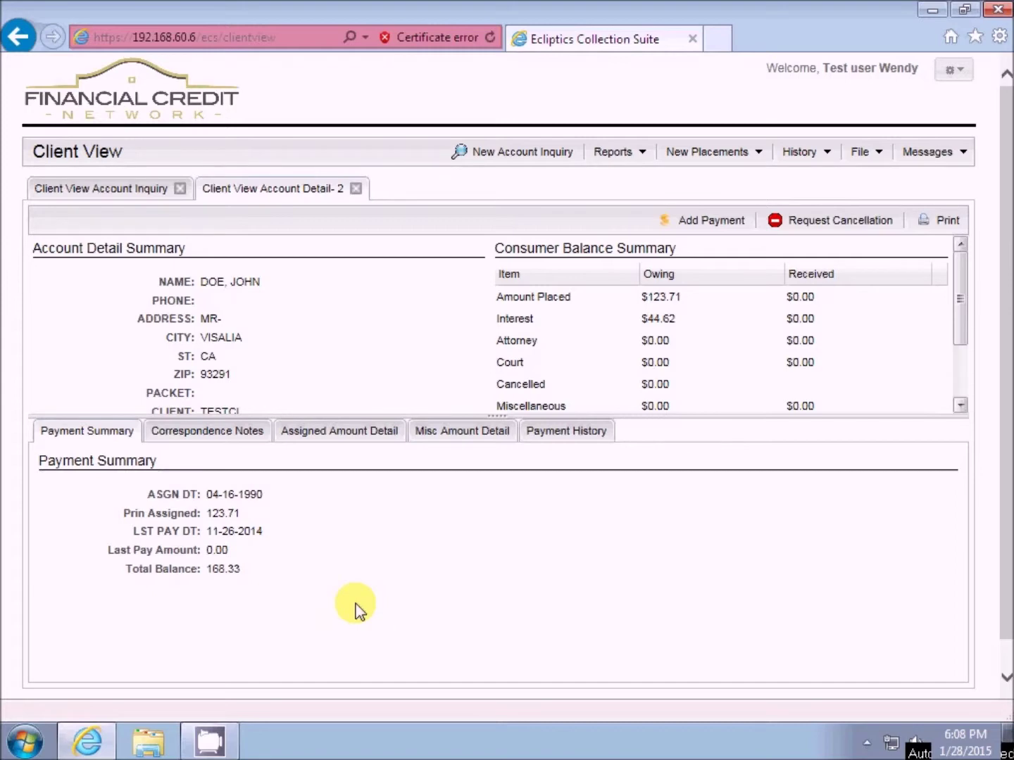
pyautogui.moveTo(643, 416); pyautogui.dragTo(658, 470)
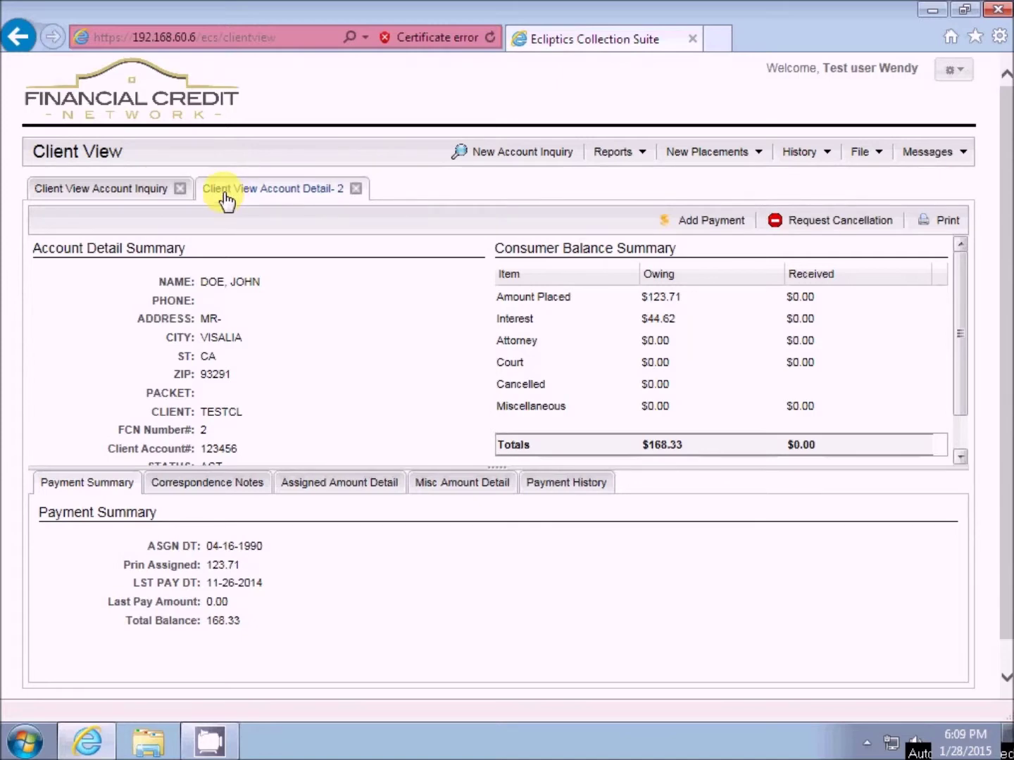
pyautogui.click(92, 194)
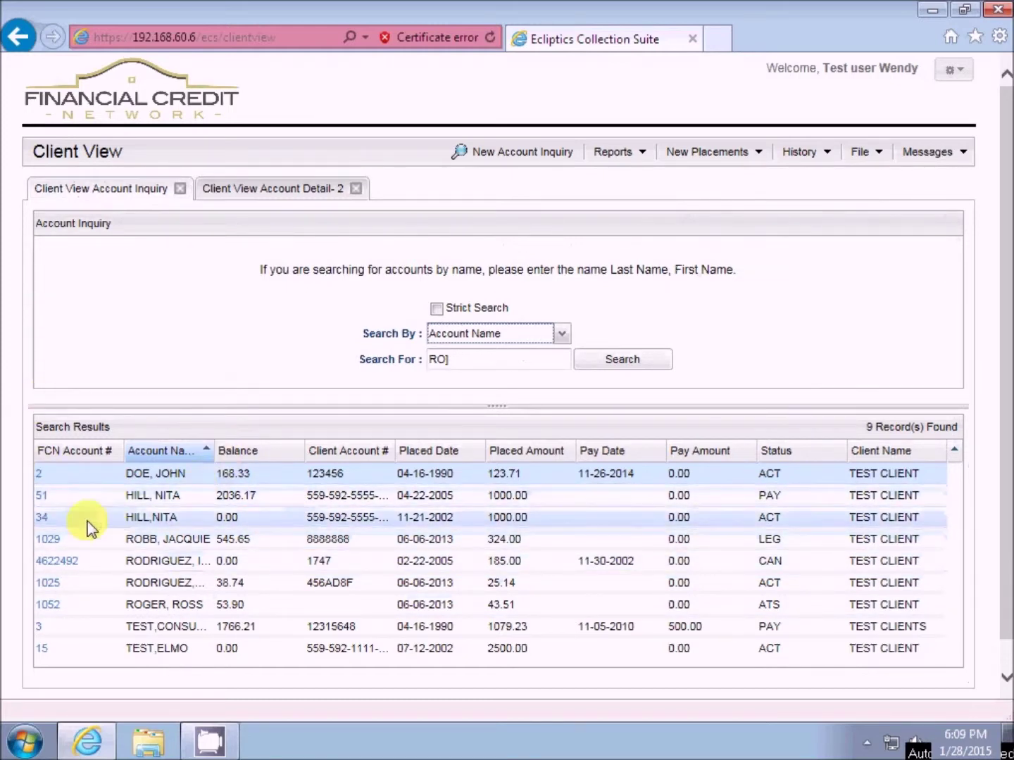
# - Open detail tabs for the fourth and seventh listed accounts, ending on the first account's details
pyautogui.click(51, 542)
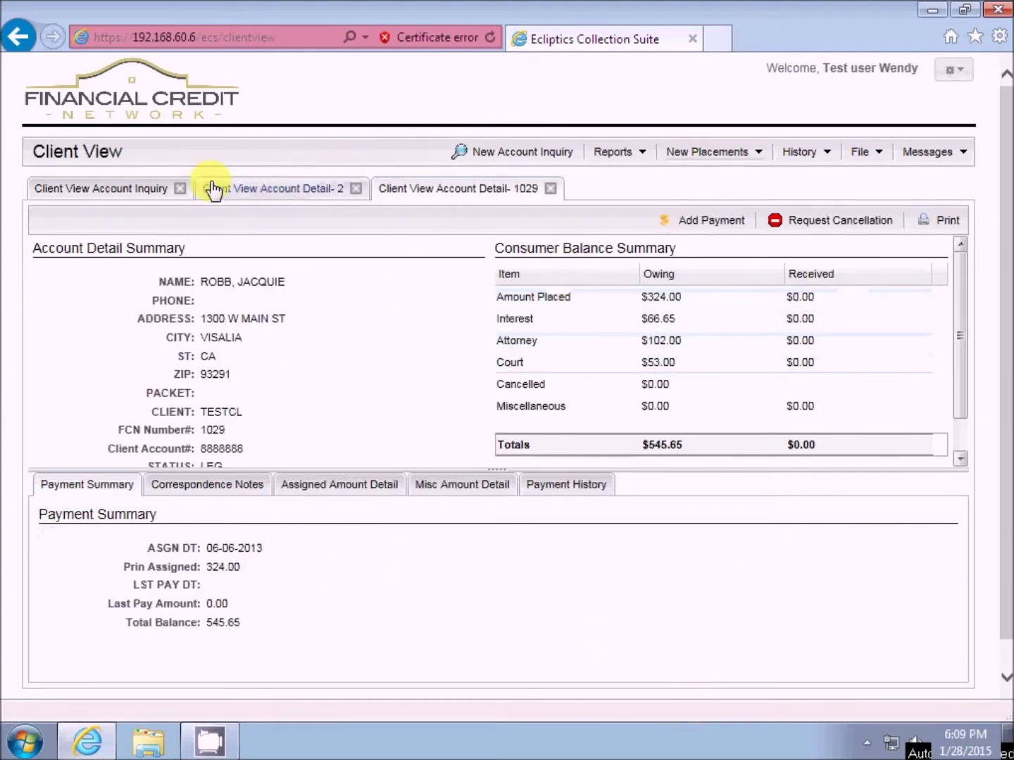
pyautogui.click(289, 197)
pyautogui.click(407, 194)
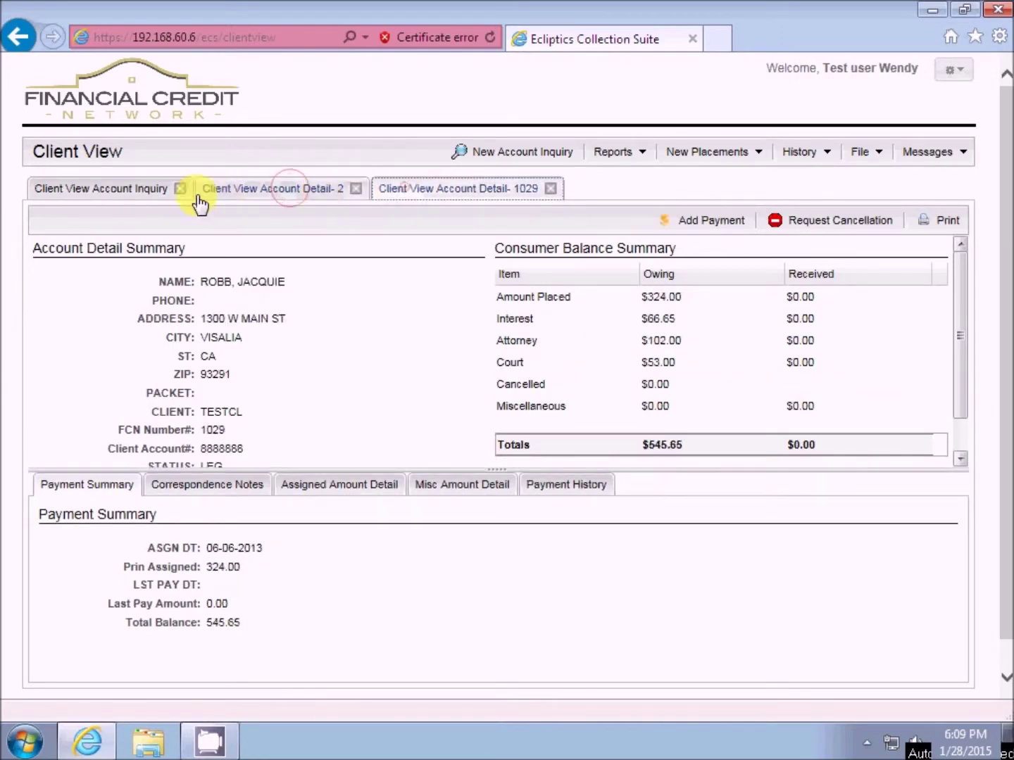
pyautogui.click(134, 197)
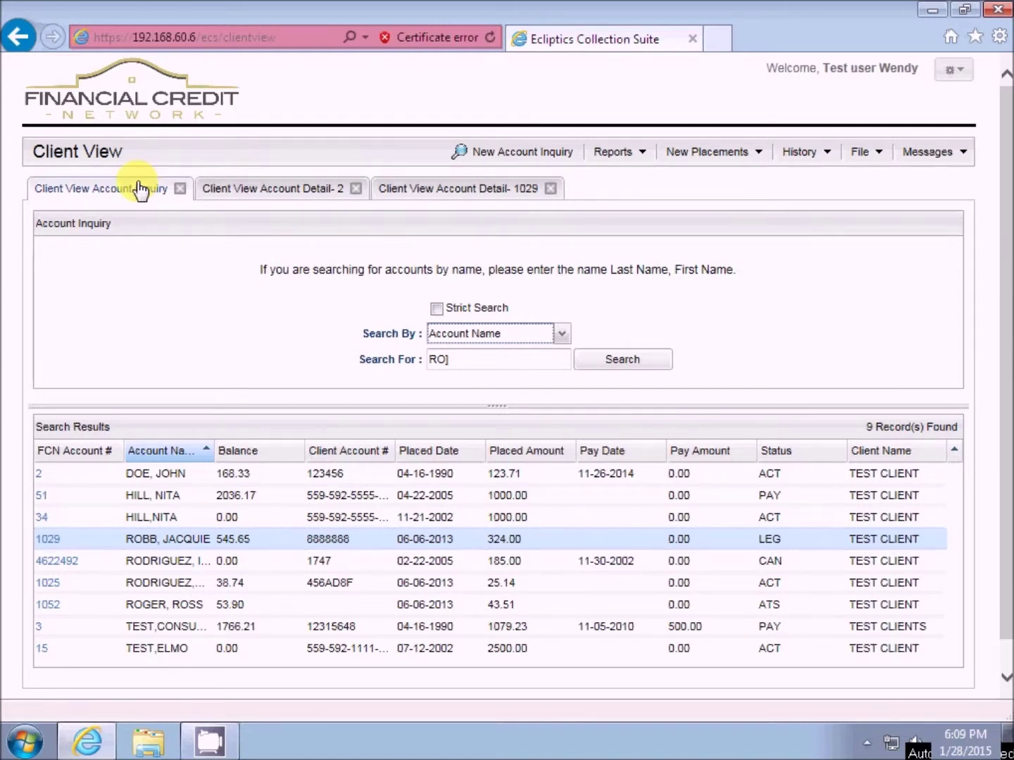
pyautogui.click(48, 604)
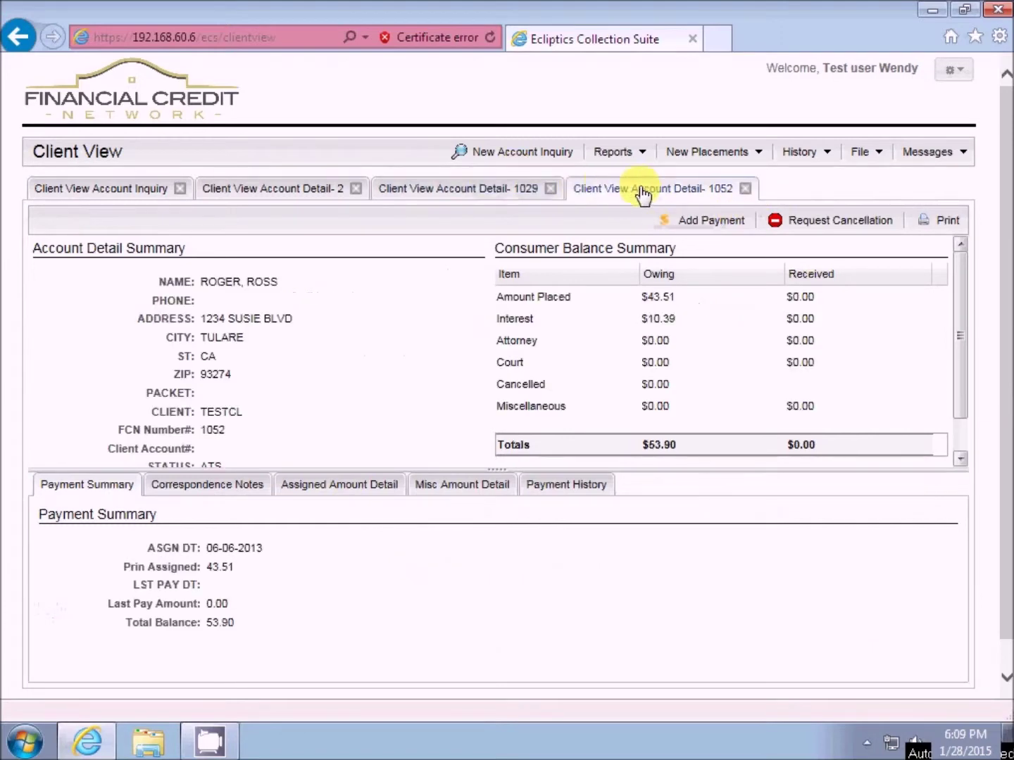
pyautogui.click(306, 195)
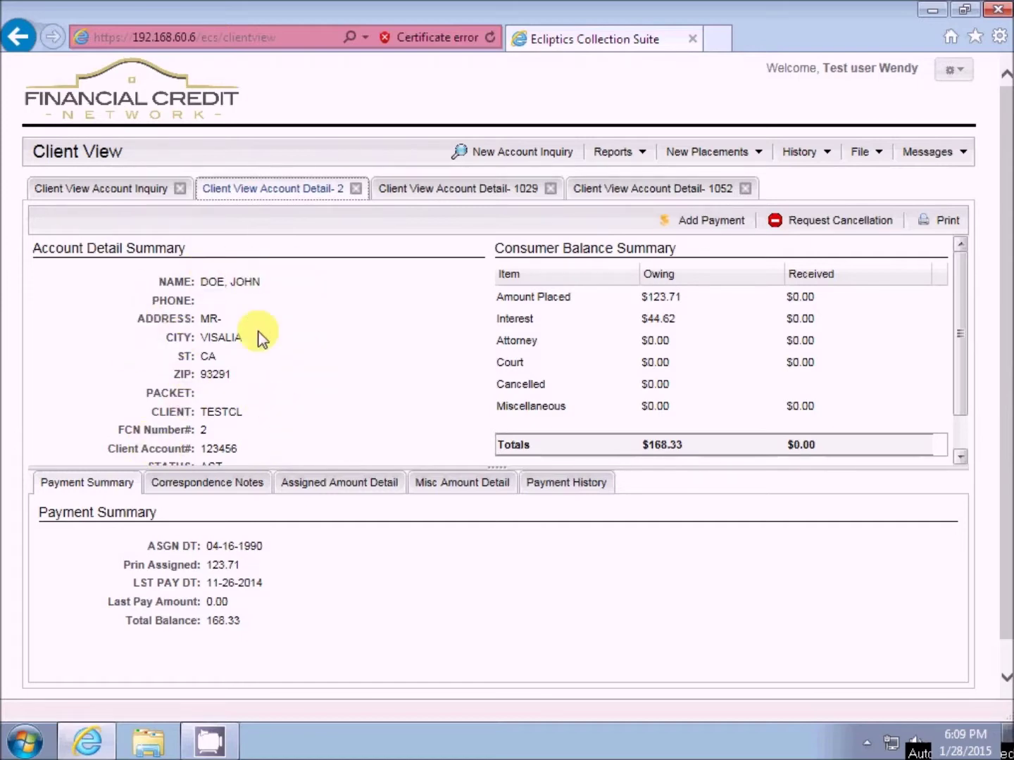
# - Browse account 2's correspondence notes, then show its Assigned Amount Detail (22.83 principal, 12.32 interest)
pyautogui.scroll(-2, 283, 335)
pyautogui.scroll(2, 283, 338)
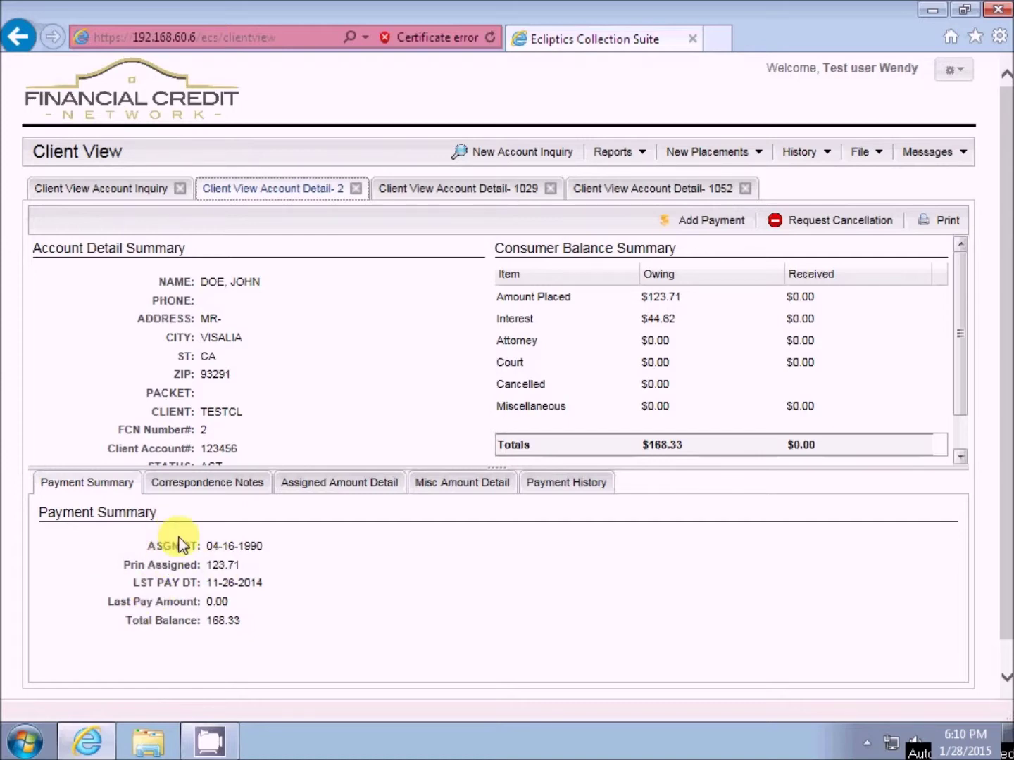
pyautogui.click(226, 485)
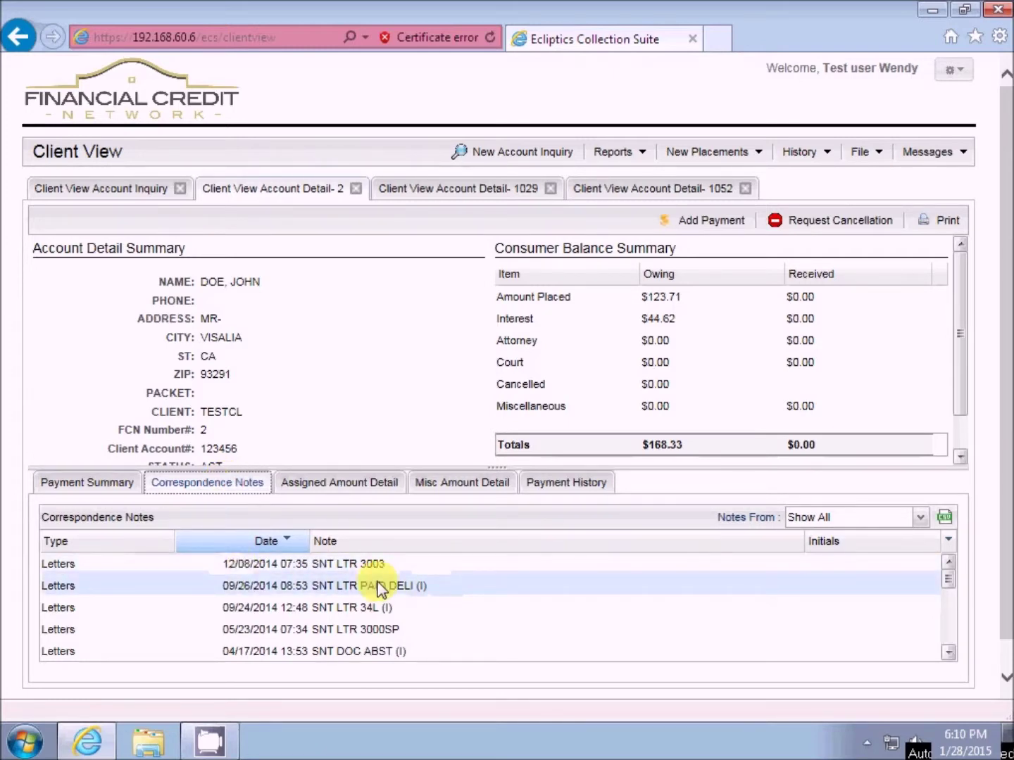
pyautogui.moveTo(954, 584); pyautogui.dragTo(951, 588)
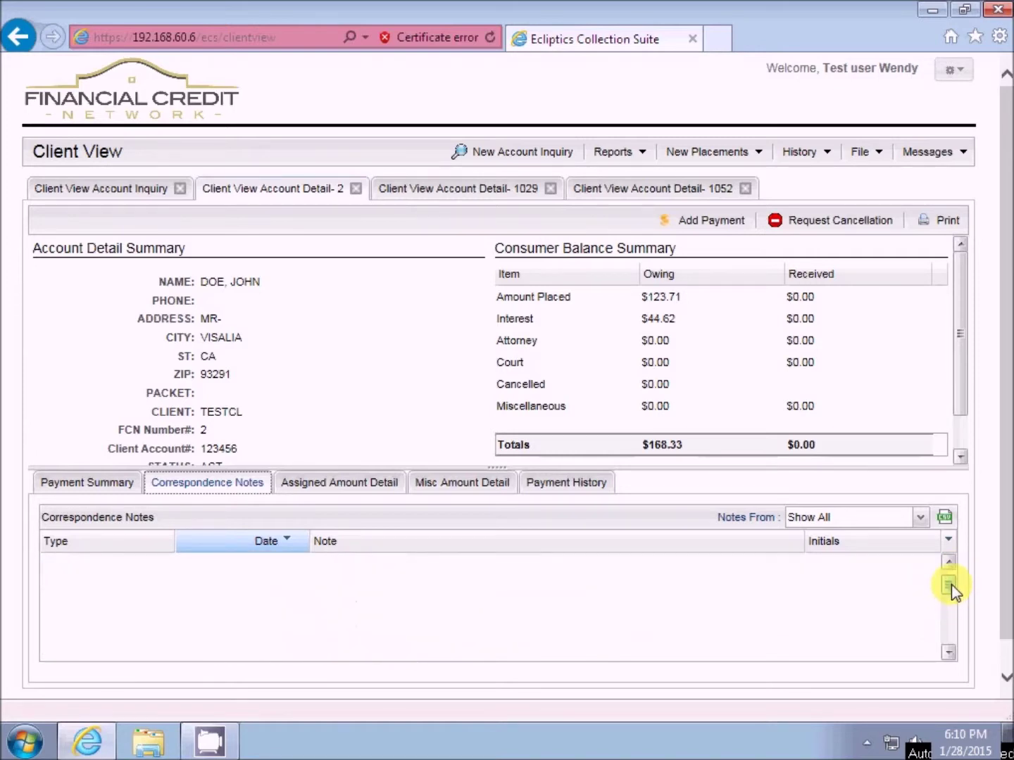
pyautogui.moveTo(943, 635); pyautogui.dragTo(945, 573)
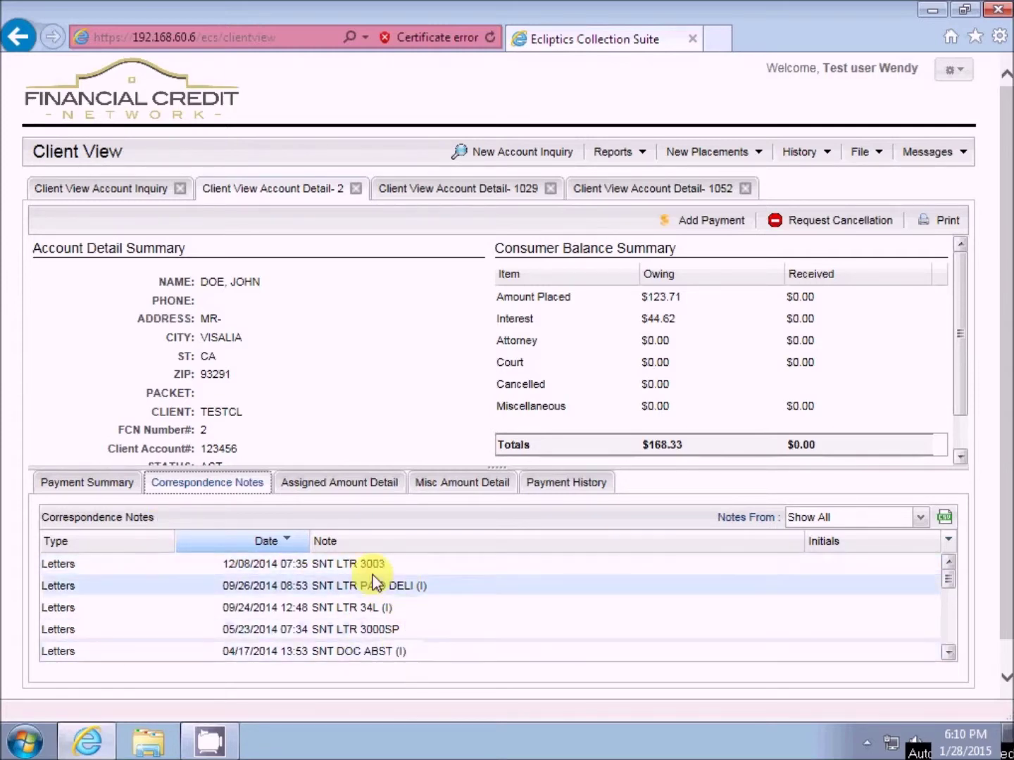
pyautogui.click(340, 485)
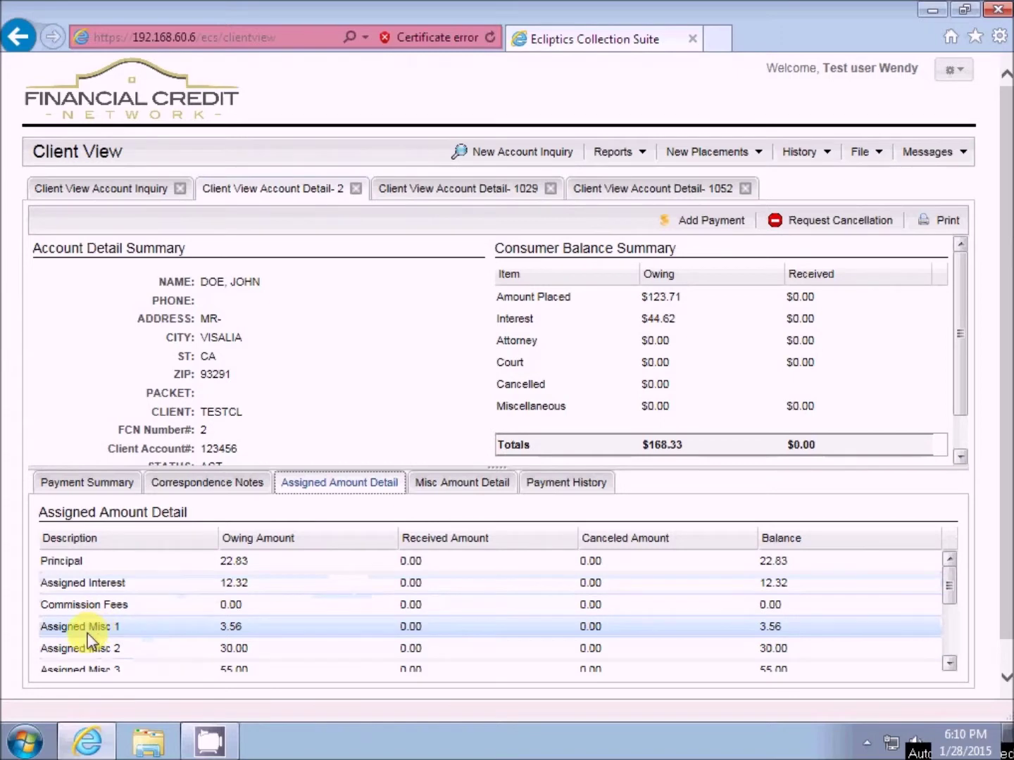
# - Review the assigned and misc amount details, ending on the payment history with April 2012 payments of 70.76 and 120.00
pyautogui.scroll(-3, 186, 636)
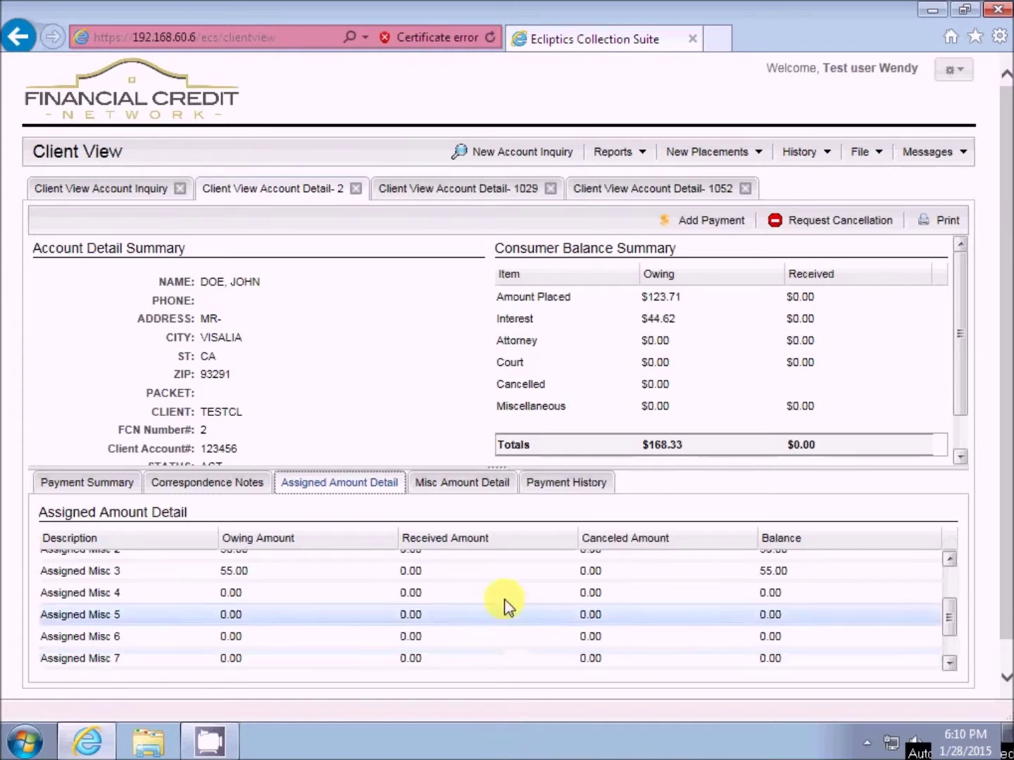
pyautogui.click(454, 484)
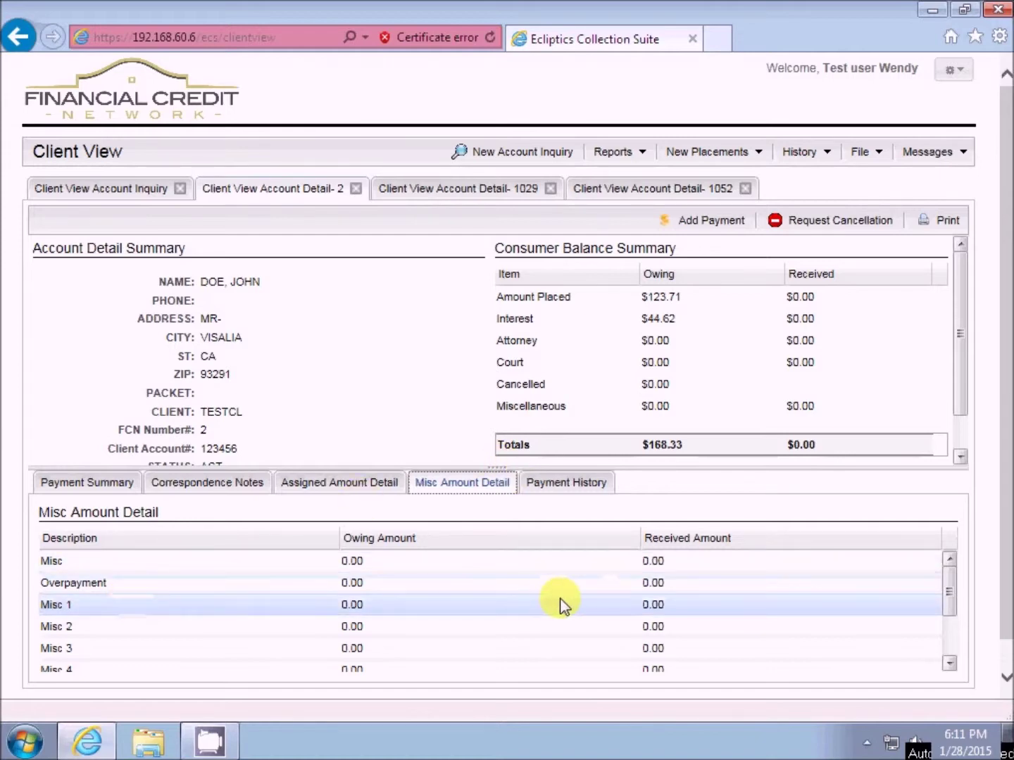
pyautogui.click(581, 484)
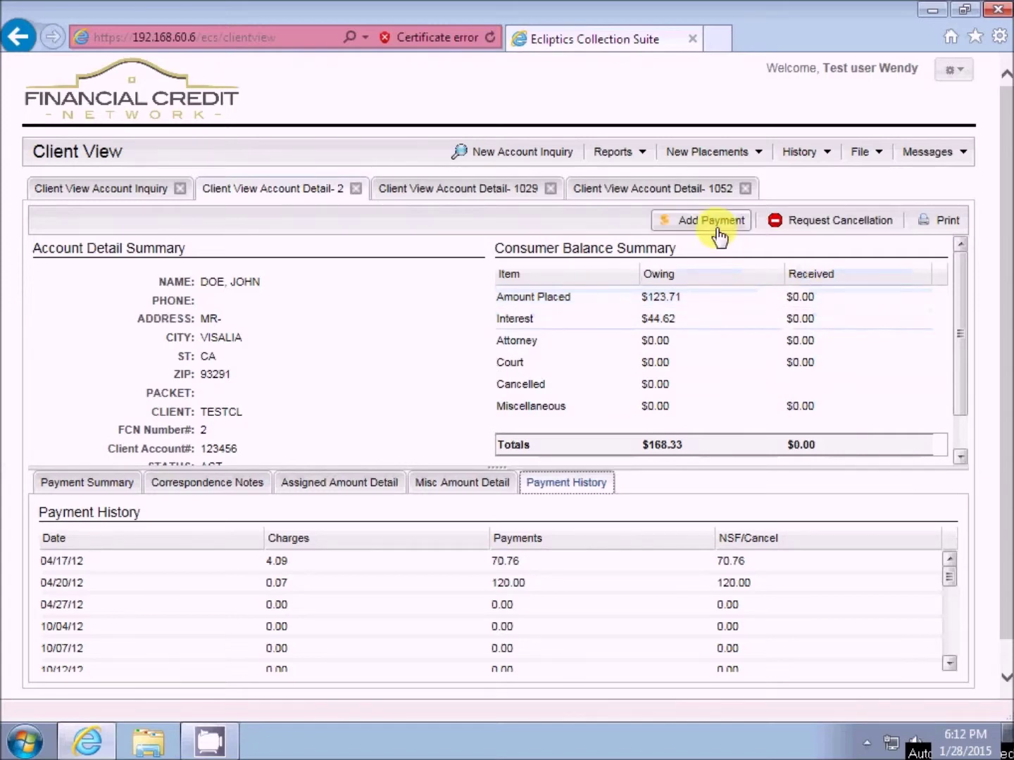
# - Preview the account details printout, then go back through the misc amount and correspondence tabs
pyautogui.click(934, 227)
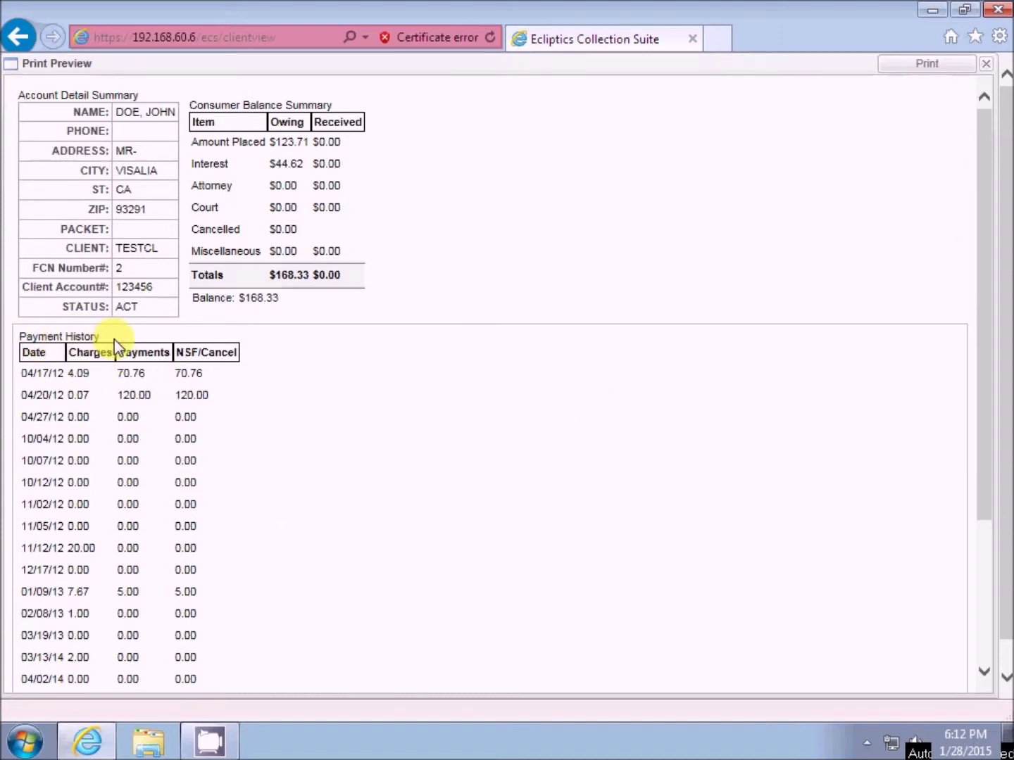
pyautogui.click(988, 68)
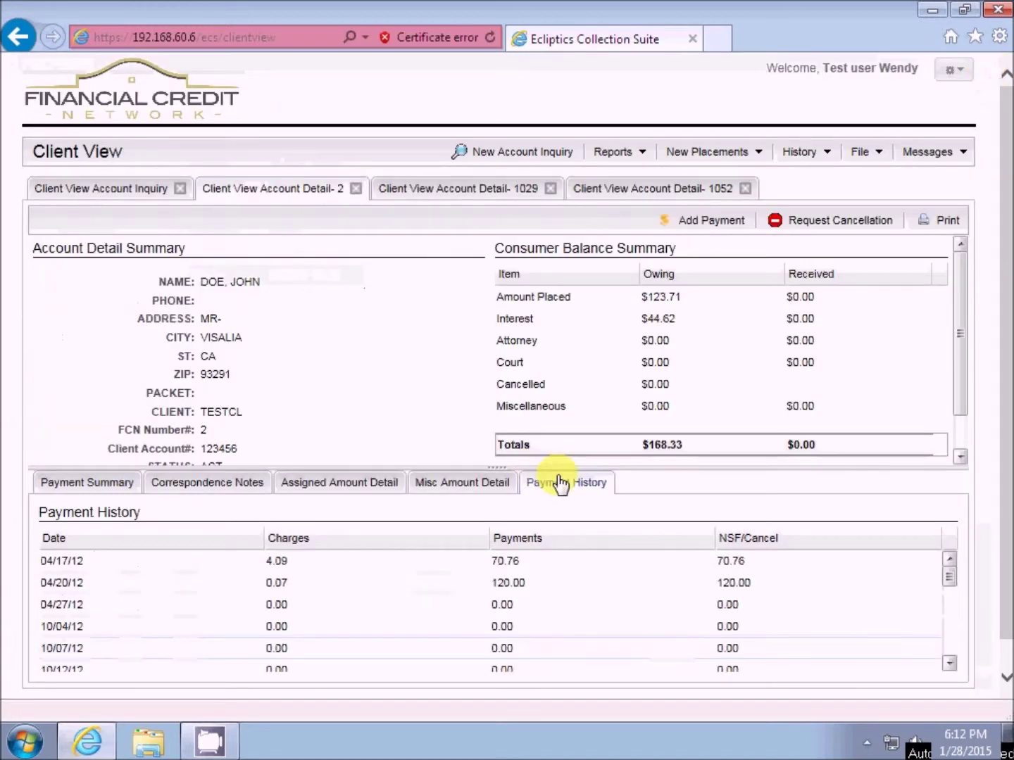
pyautogui.click(465, 485)
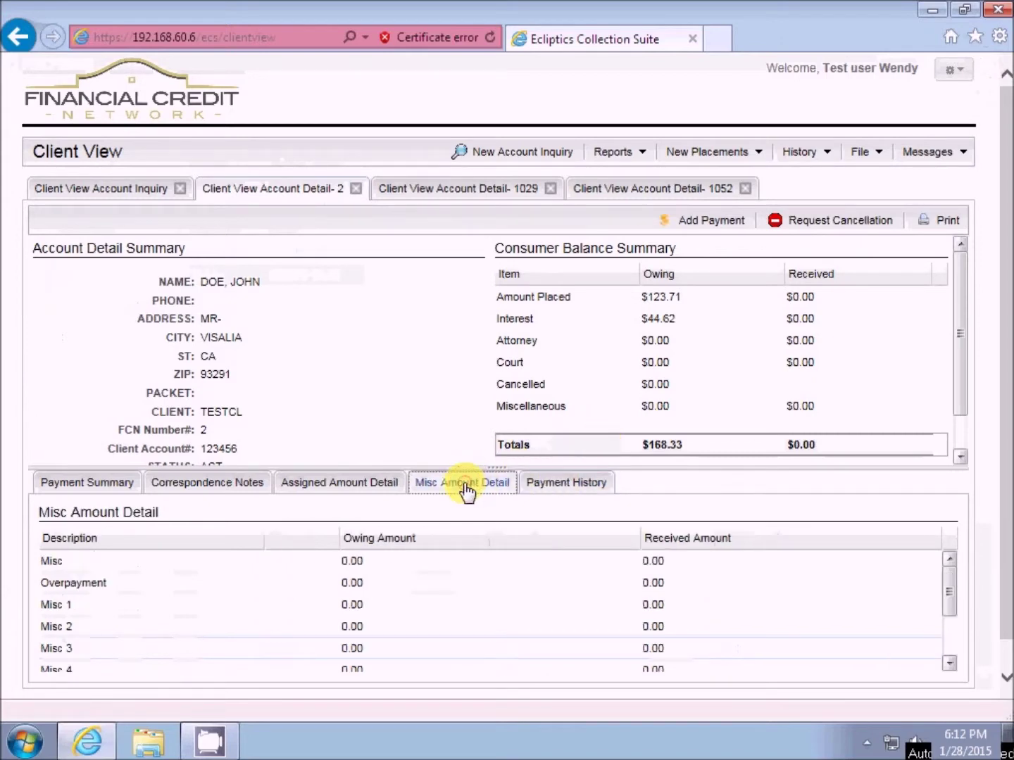
pyautogui.click(372, 486)
# - Show account 2's correspondence notes and preview its printable summary before closing it
pyautogui.click(219, 485)
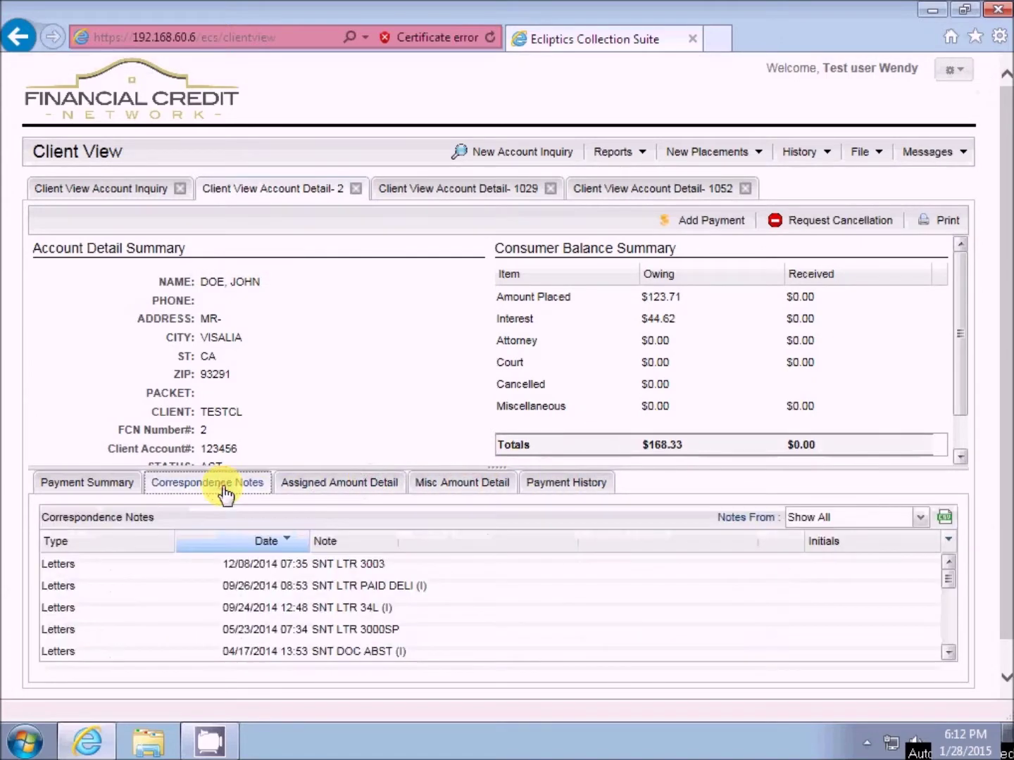
pyautogui.click(940, 221)
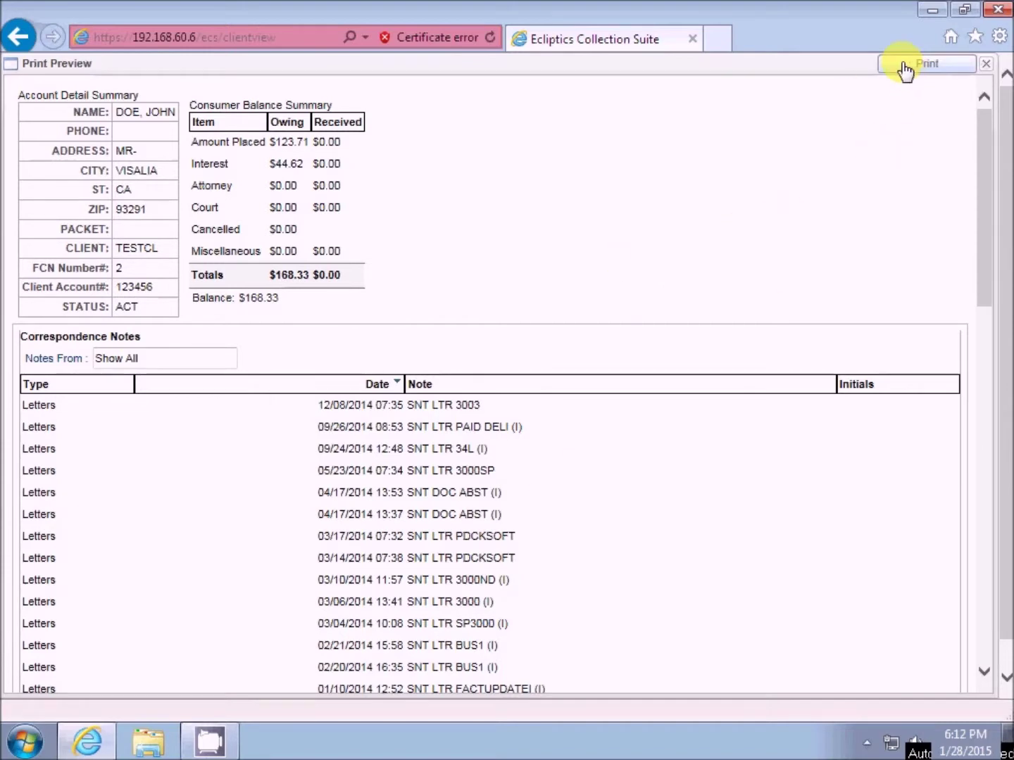
pyautogui.click(987, 65)
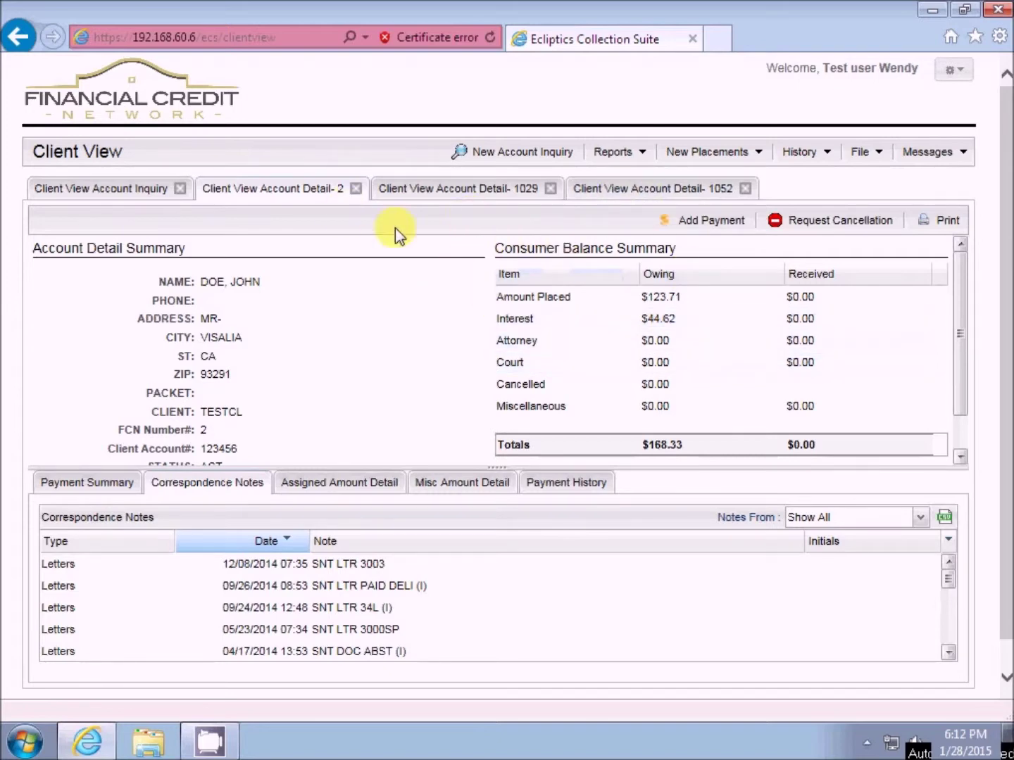
pyautogui.click(708, 224)
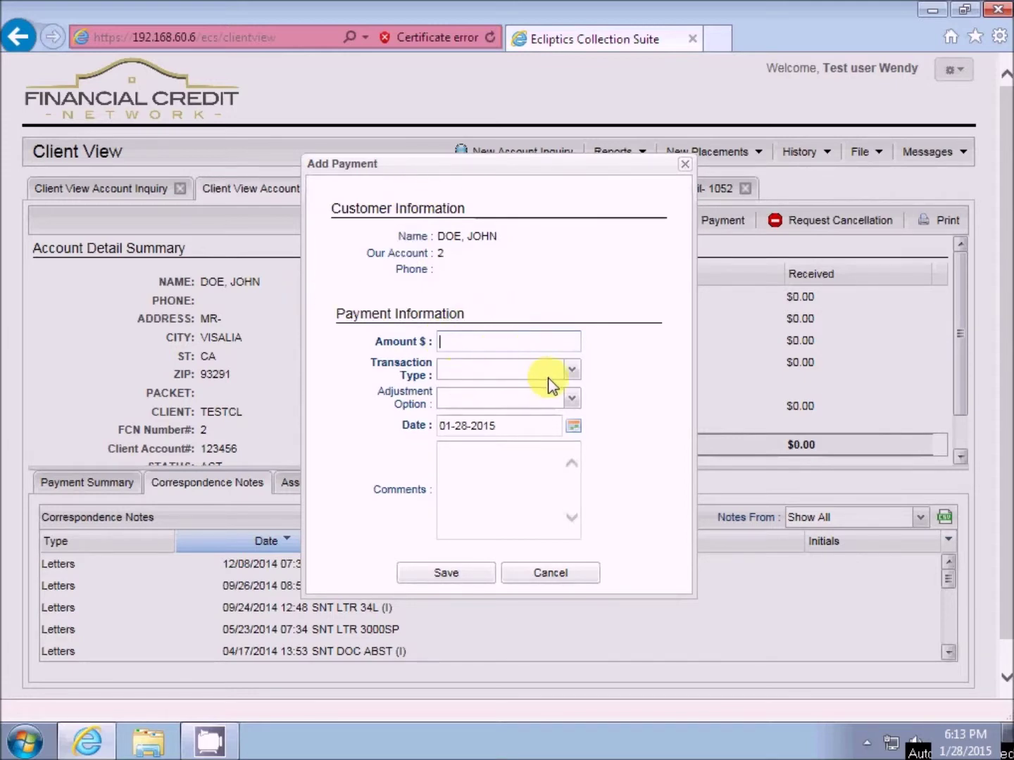
pyautogui.click(571, 370)
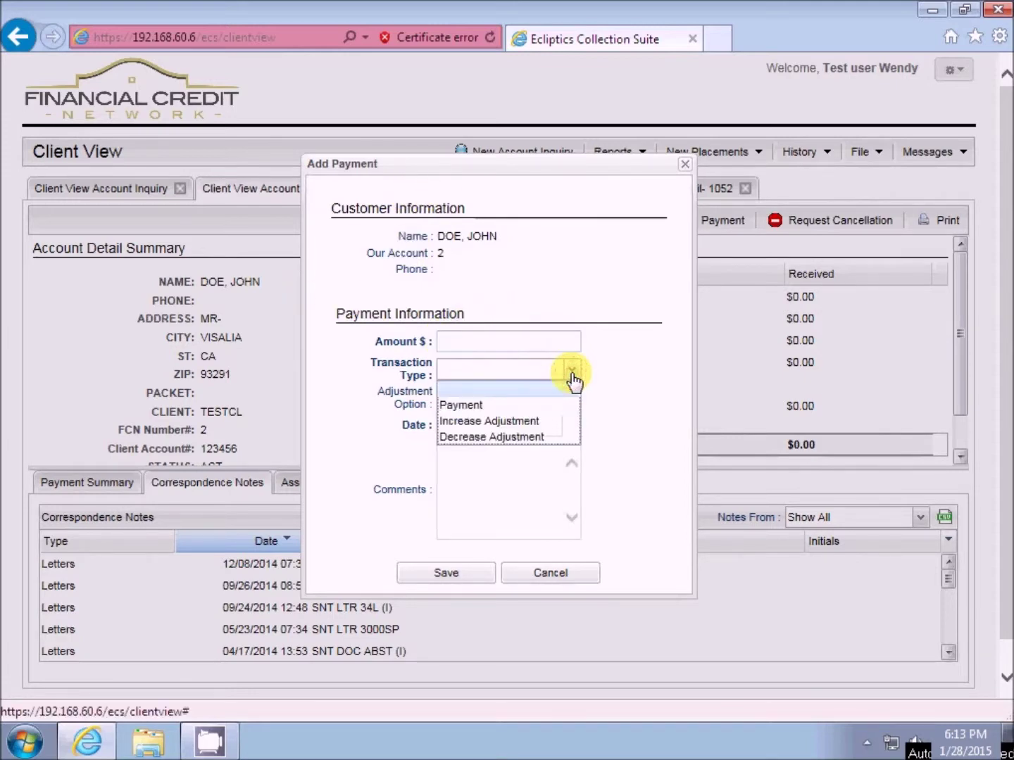
pyautogui.click(397, 395)
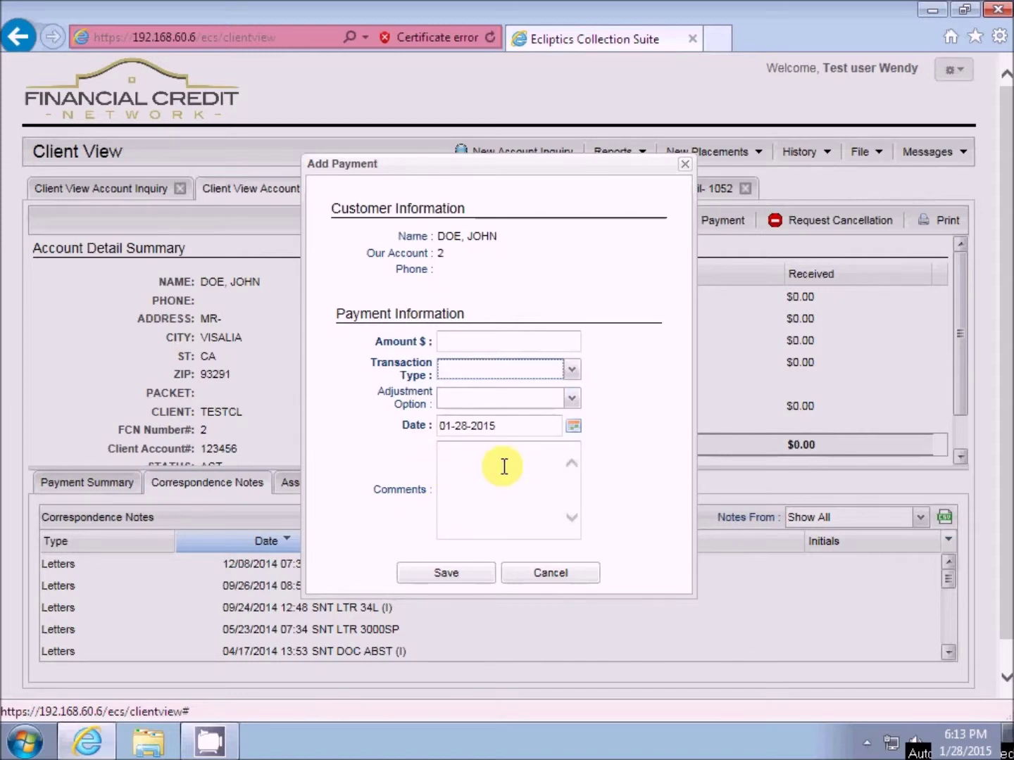
pyautogui.click(551, 576)
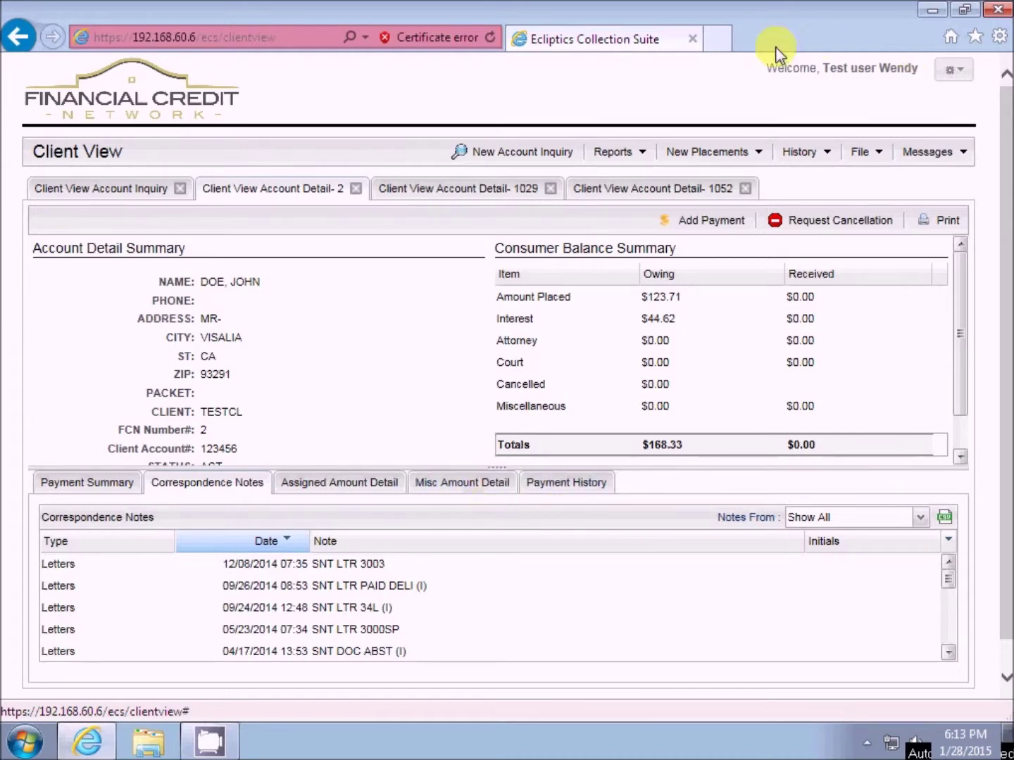
# - Start a cancellation request for account 2, then cancel it without saving
pyautogui.click(822, 227)
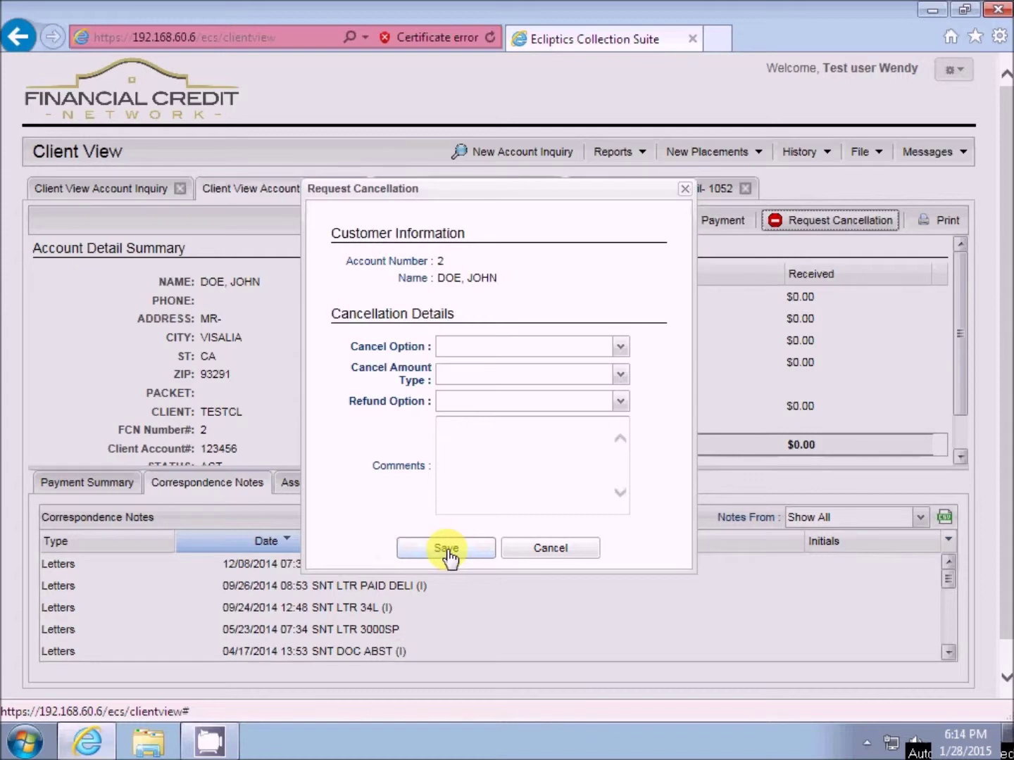
pyautogui.click(552, 548)
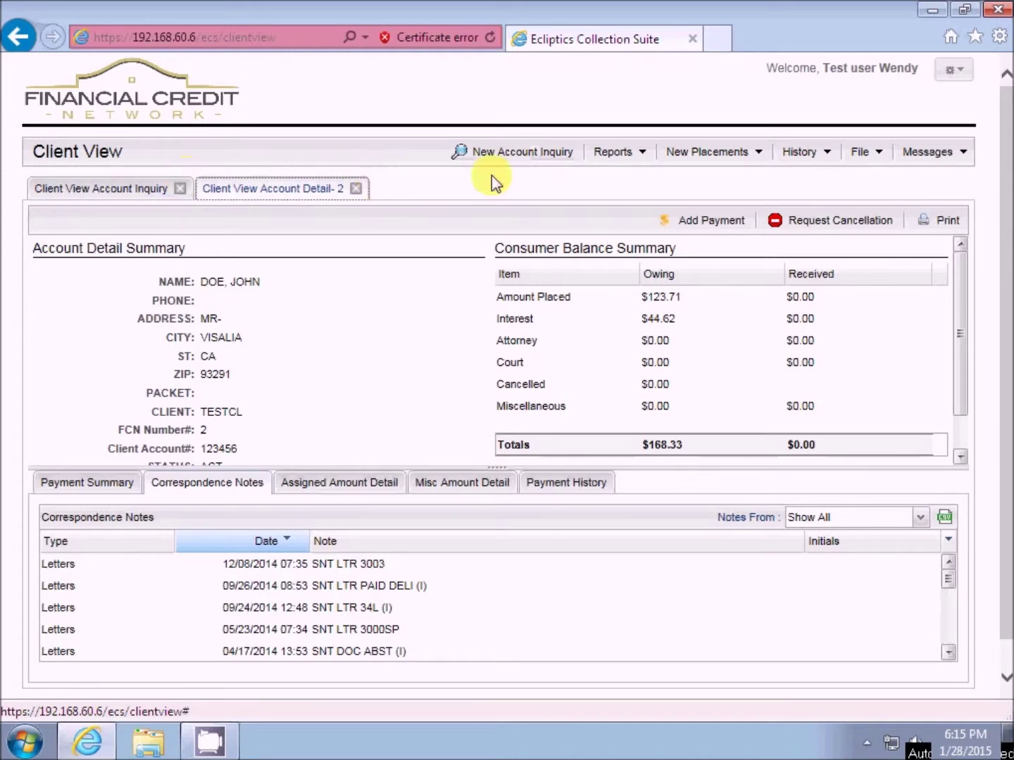
# - Start a new account inquiry and browse the Reports menu's History Report and Report Archiver entries
pyautogui.click(498, 156)
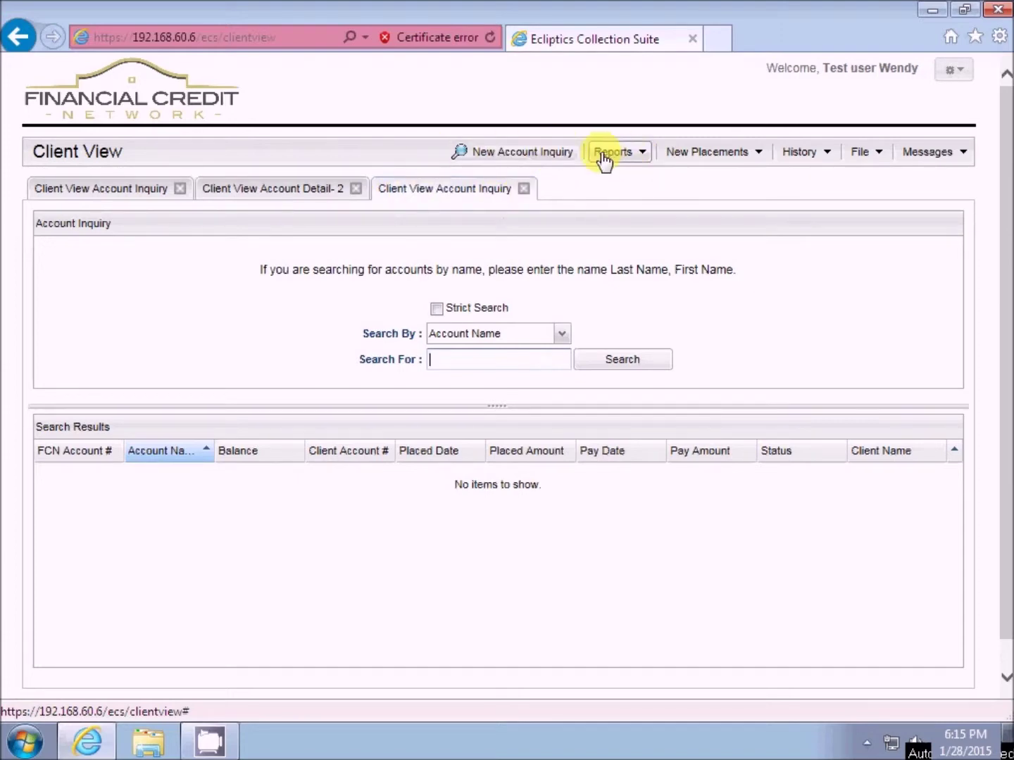
pyautogui.click(643, 156)
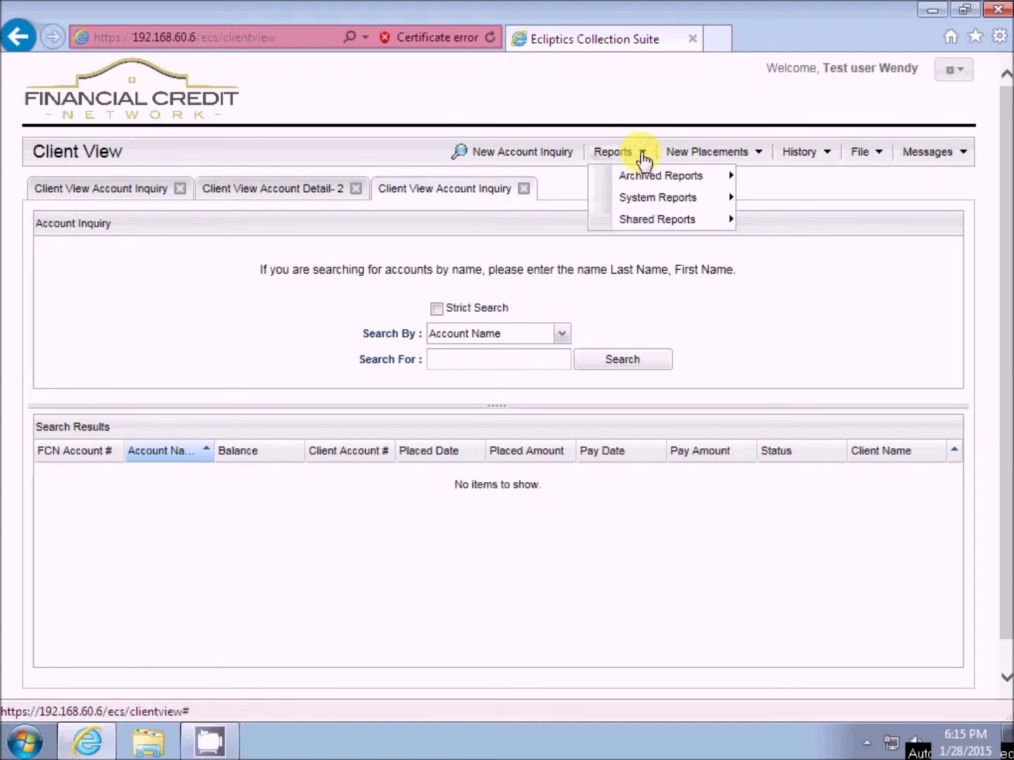
pyautogui.moveTo(642, 177)
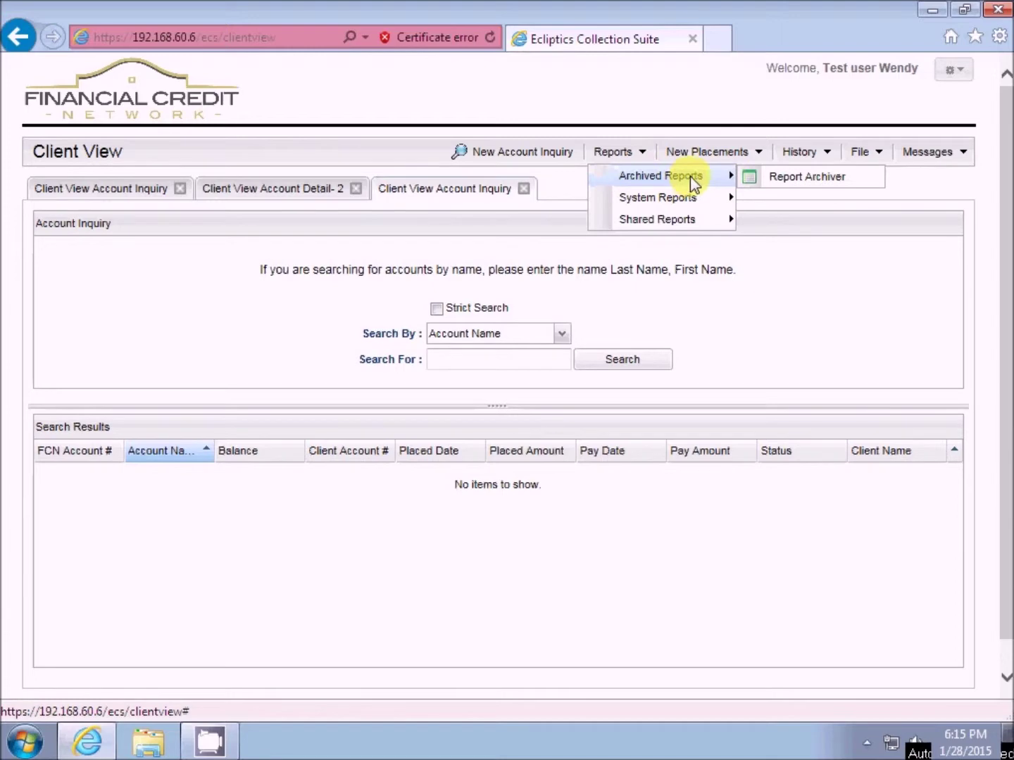
pyautogui.moveTo(663, 199)
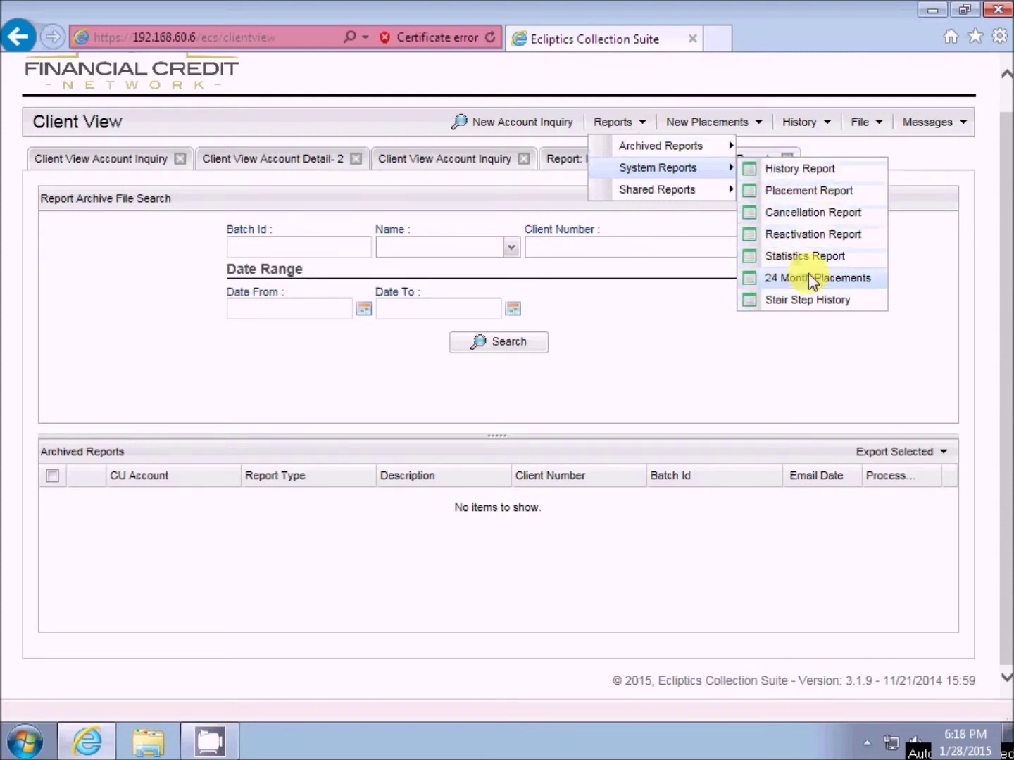
pyautogui.moveTo(639, 147)
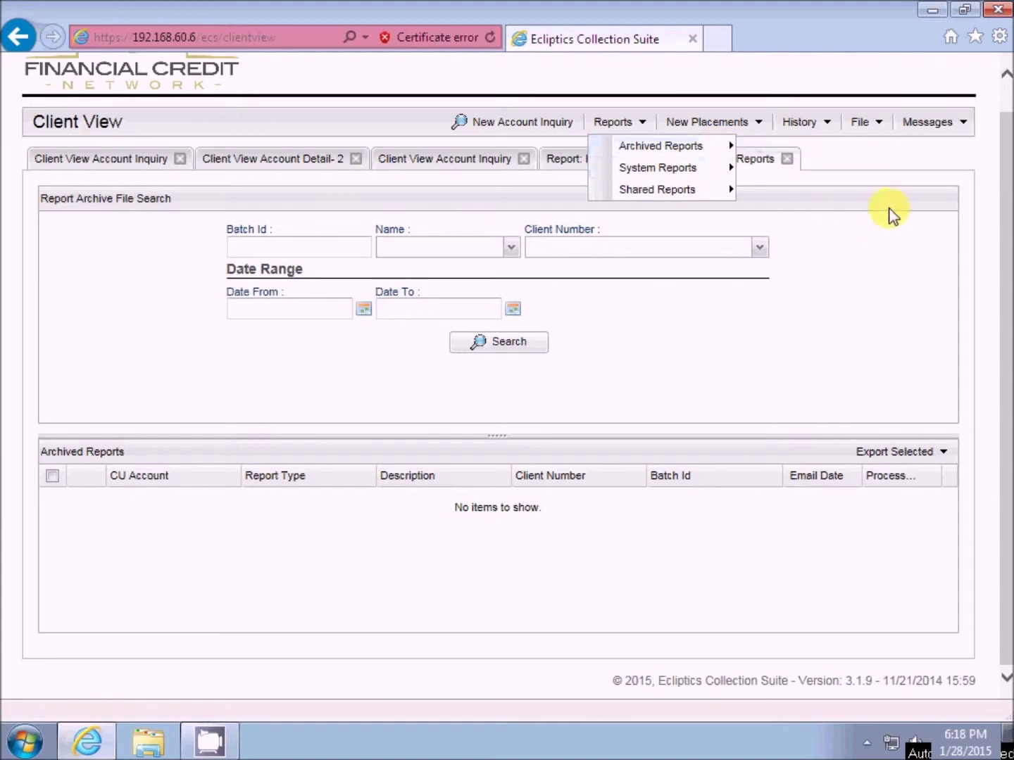
pyautogui.click(860, 296)
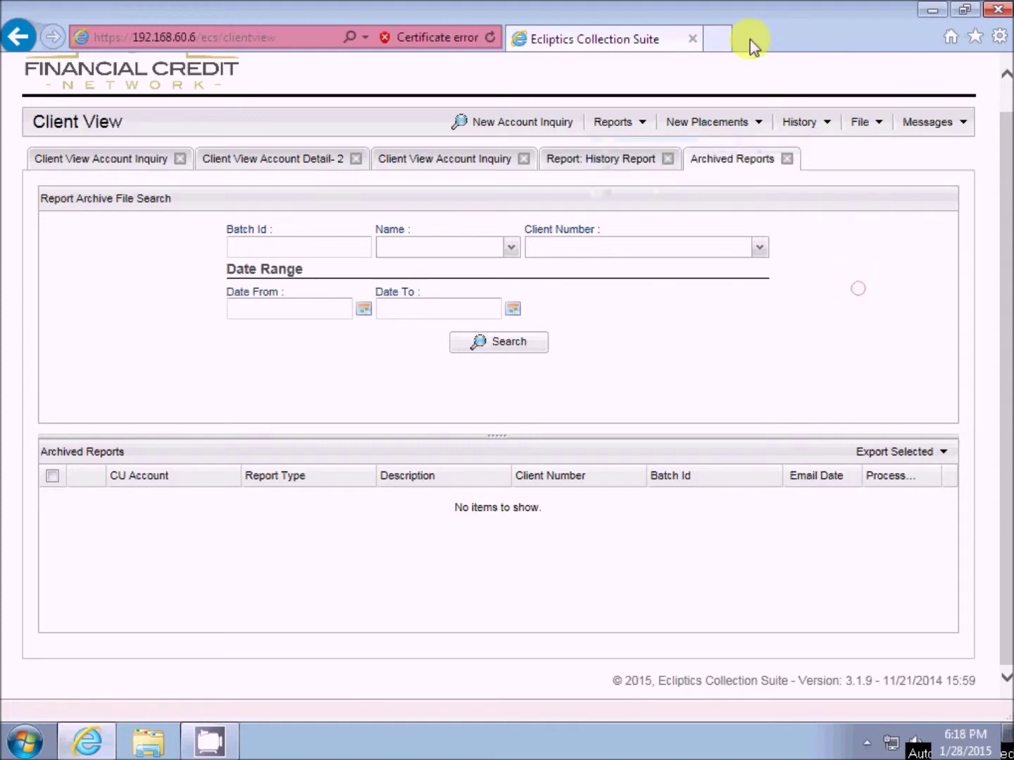
pyautogui.click(757, 123)
# - Open FCN placements for client TESTCL - TEST CLIENT and start adding a new placement record
pyautogui.click(732, 144)
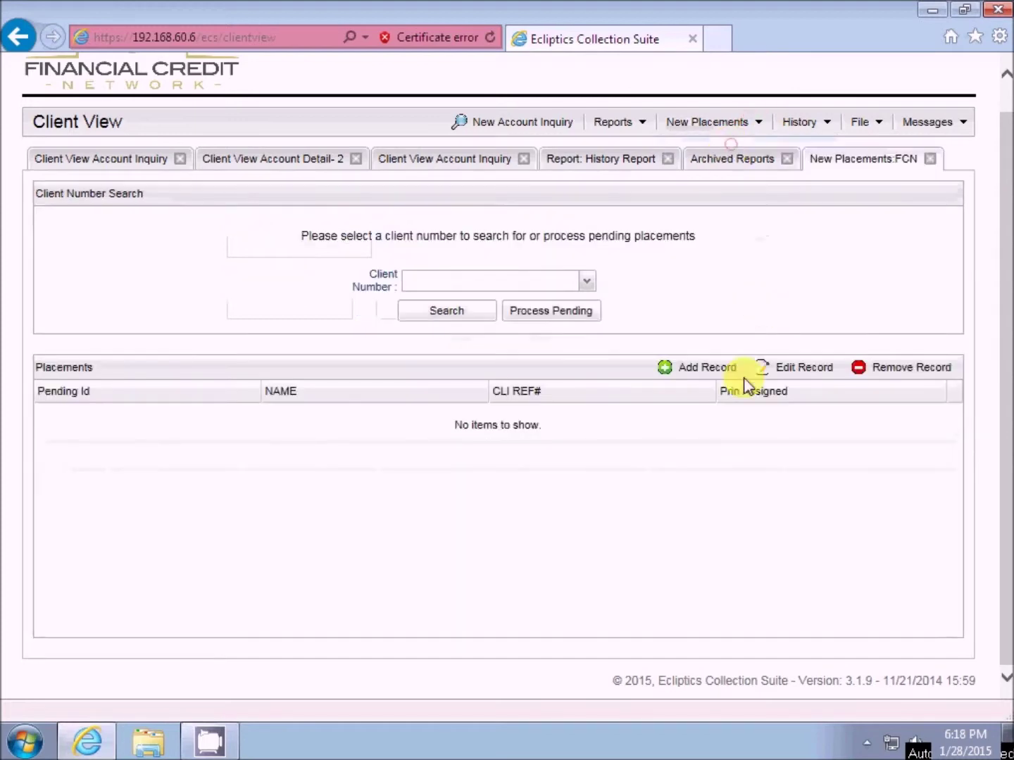
pyautogui.click(585, 282)
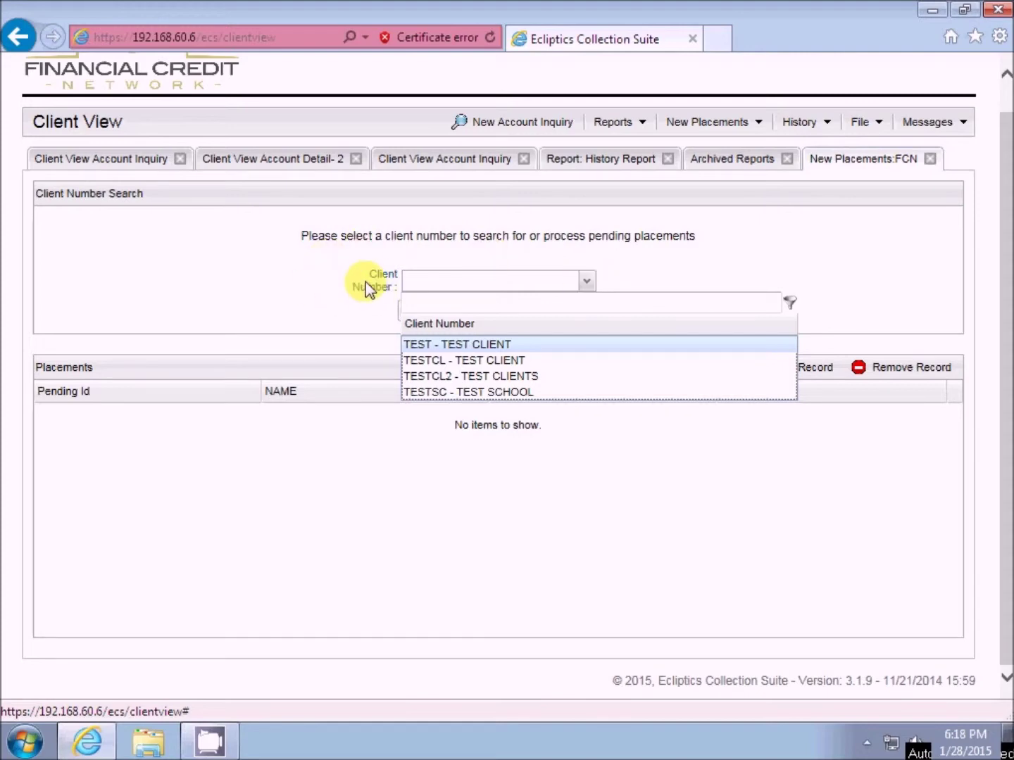
pyautogui.click(586, 282)
pyautogui.click(584, 282)
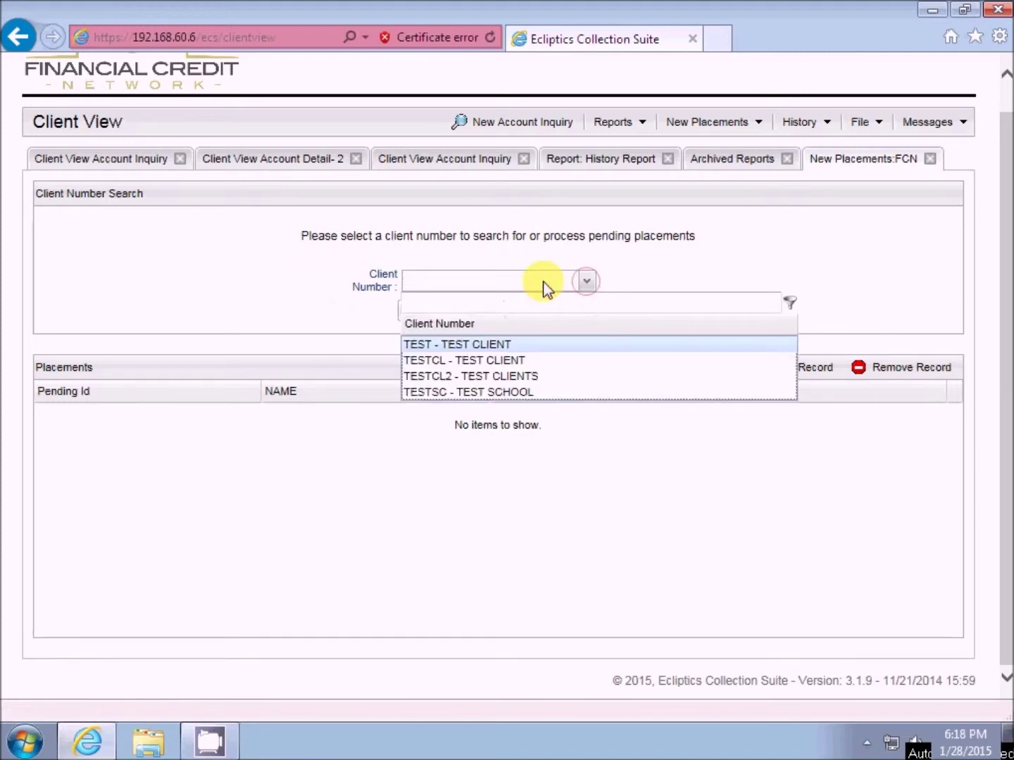
pyautogui.click(444, 360)
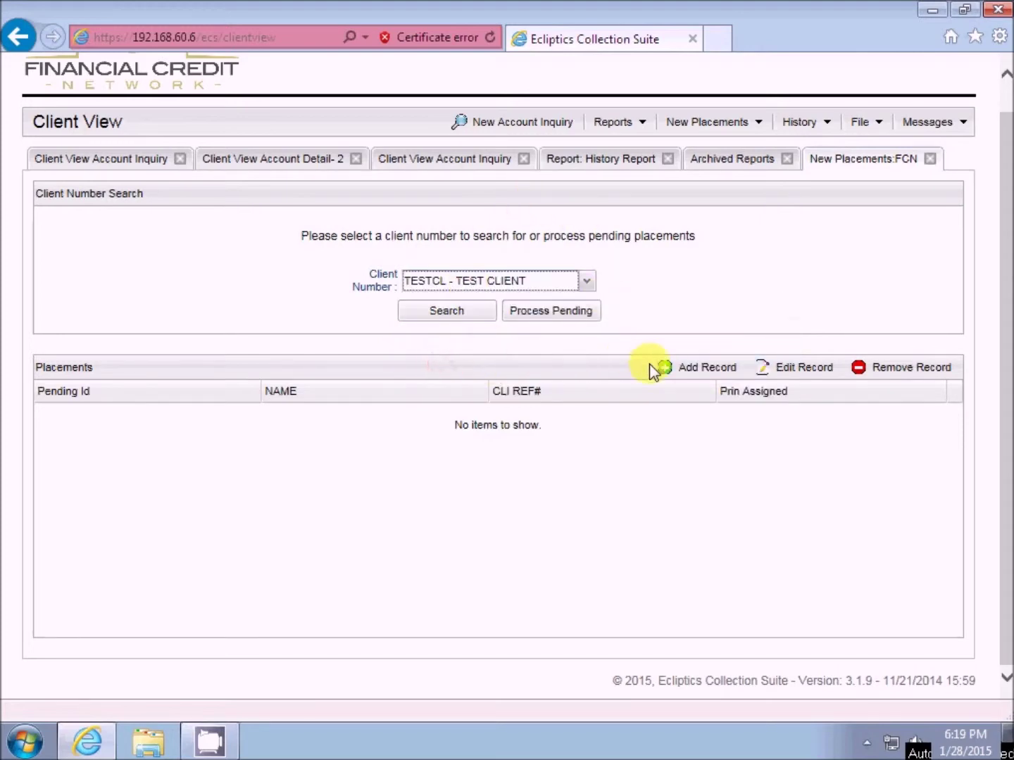
pyautogui.click(696, 373)
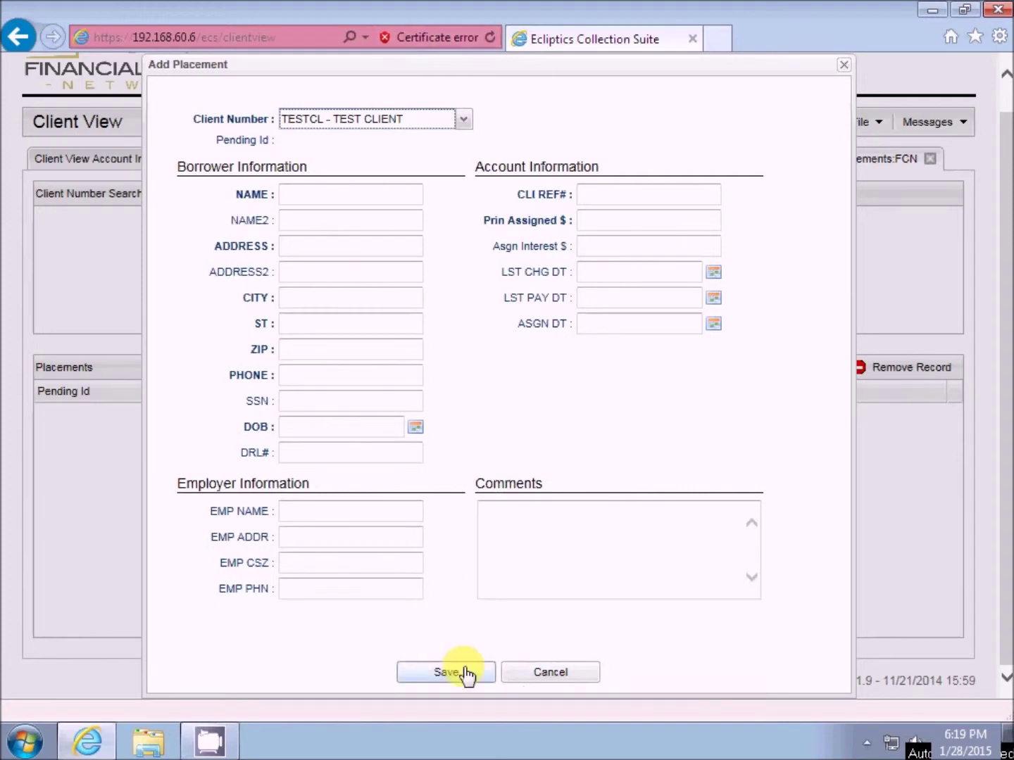
# - Cancel the blank Add Placement form, leaving the TESTCL placements list empty
pyautogui.click(524, 680)
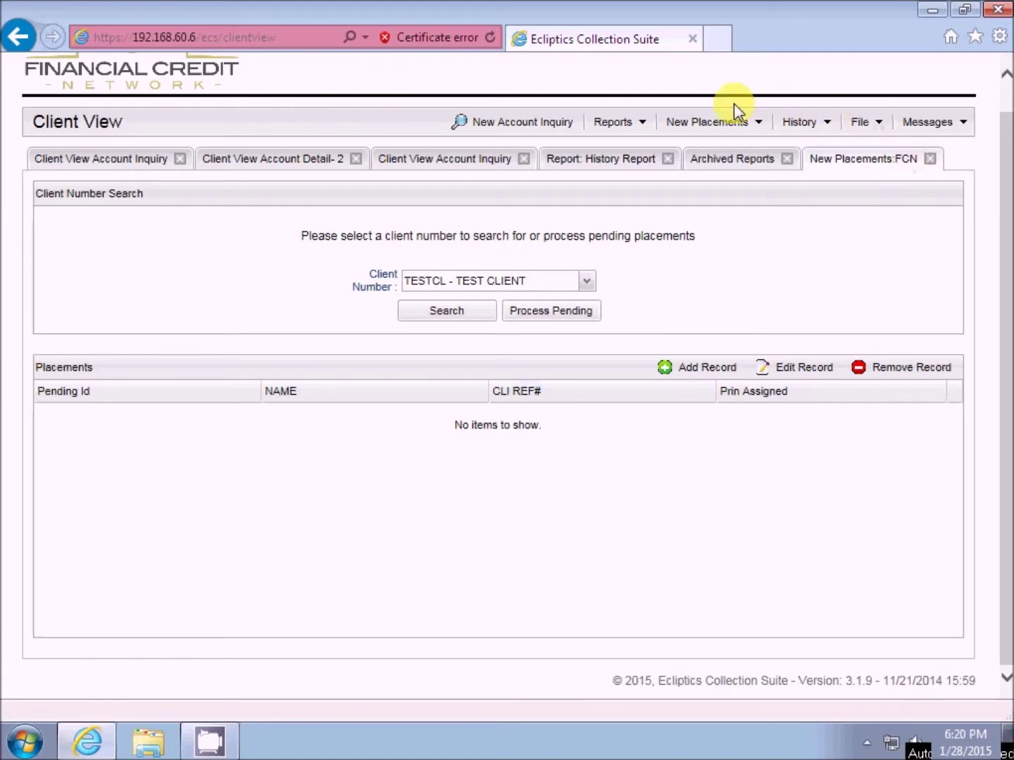
# - Check the recently viewed accounts list twice, closing it each time
pyautogui.click(826, 129)
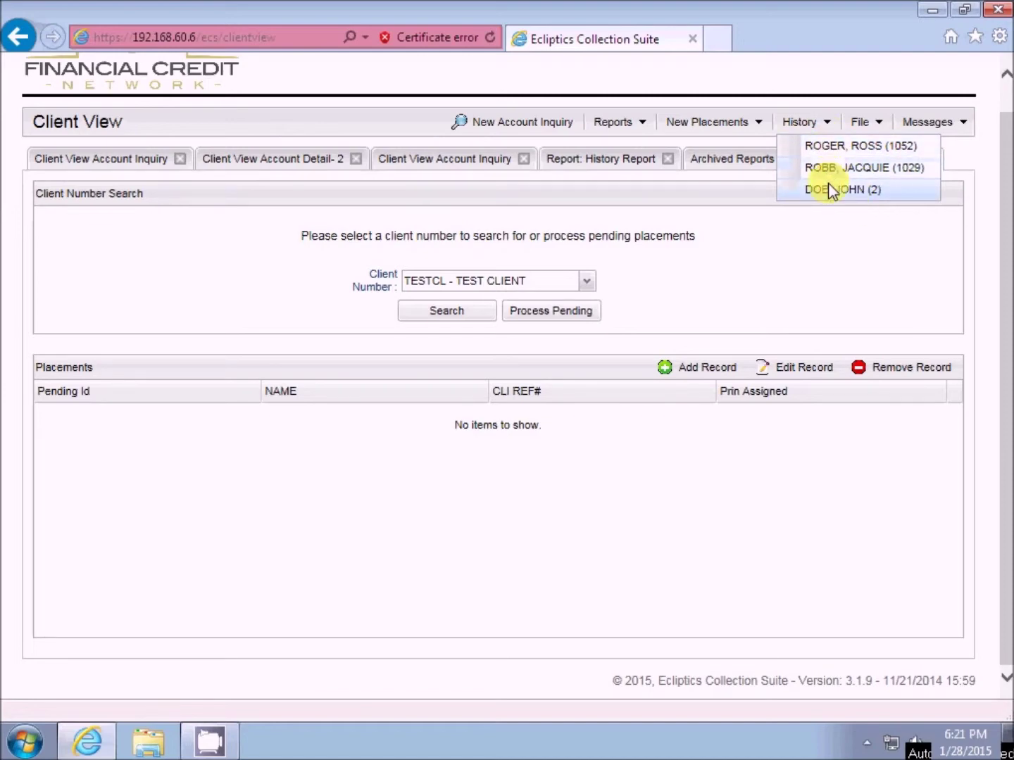
pyautogui.click(823, 127)
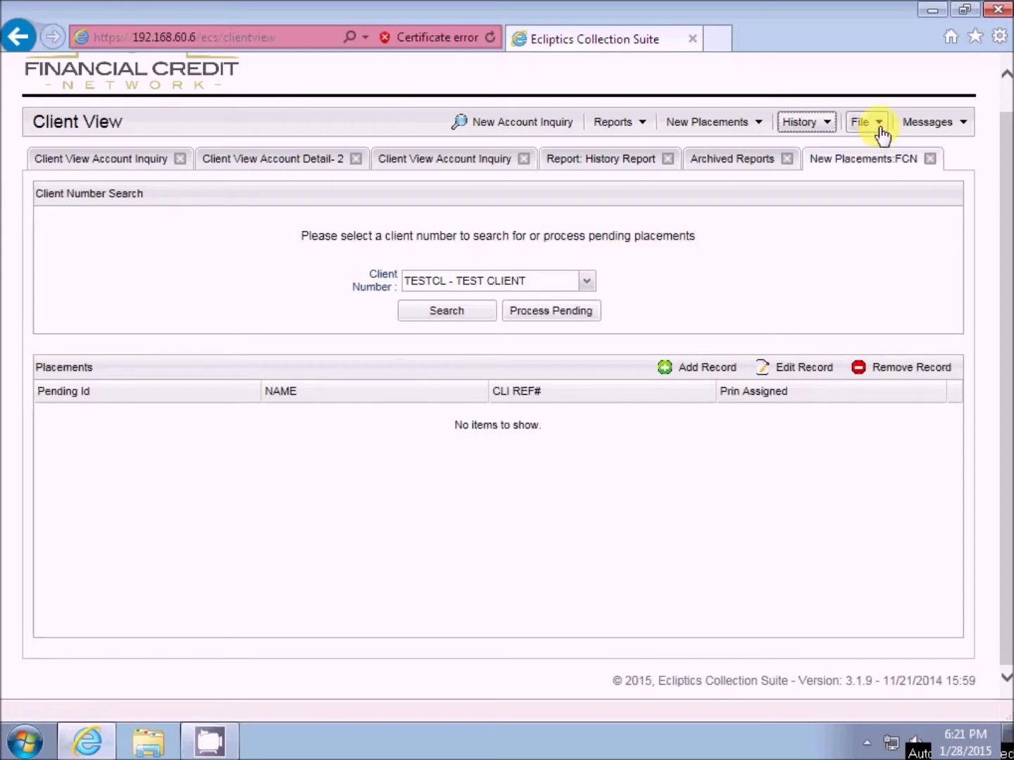
pyautogui.click(797, 122)
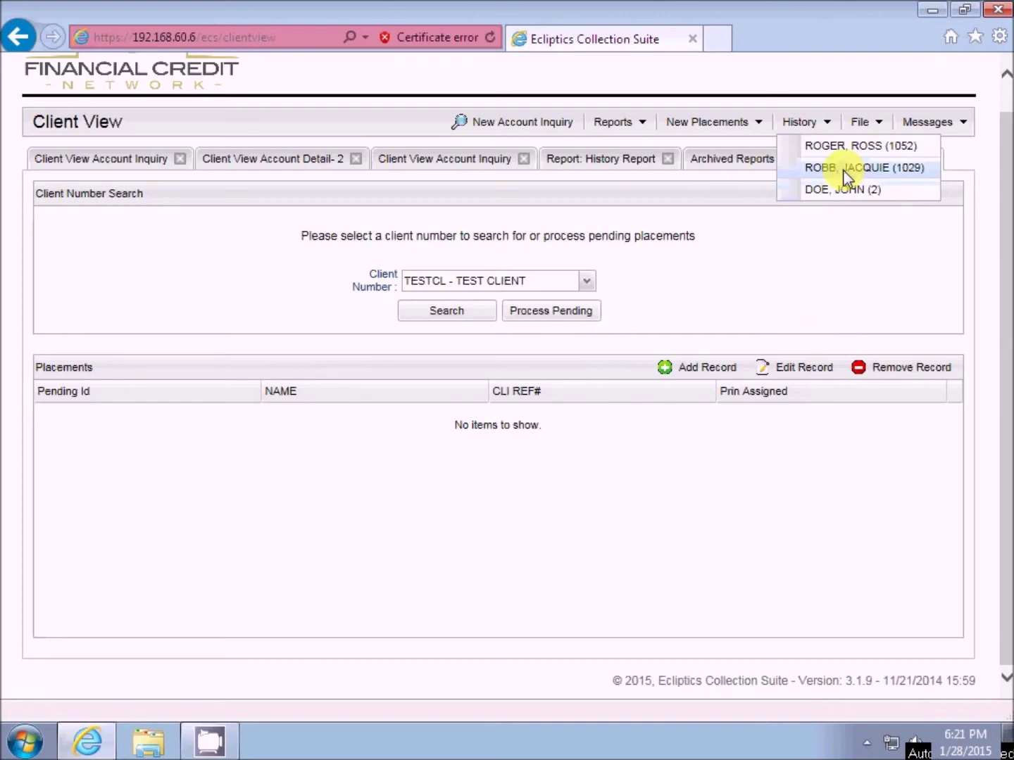
pyautogui.click(827, 128)
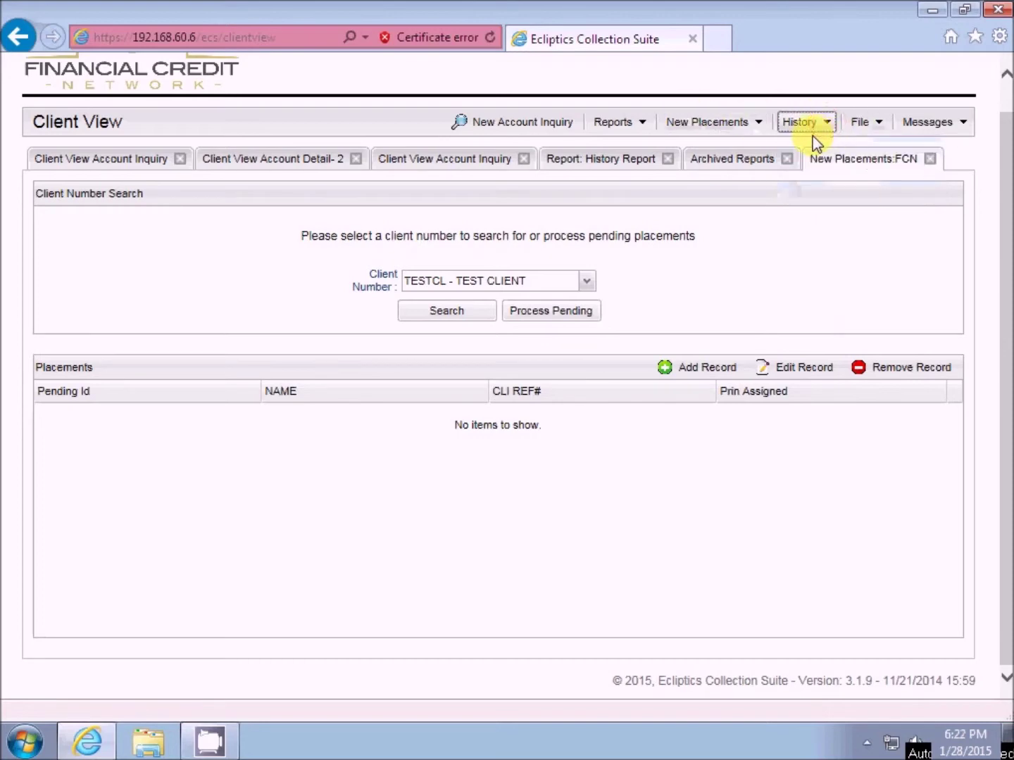
# - Bring up the File menu's Upload File option
pyautogui.click(859, 126)
pyautogui.click(878, 127)
pyautogui.click(878, 126)
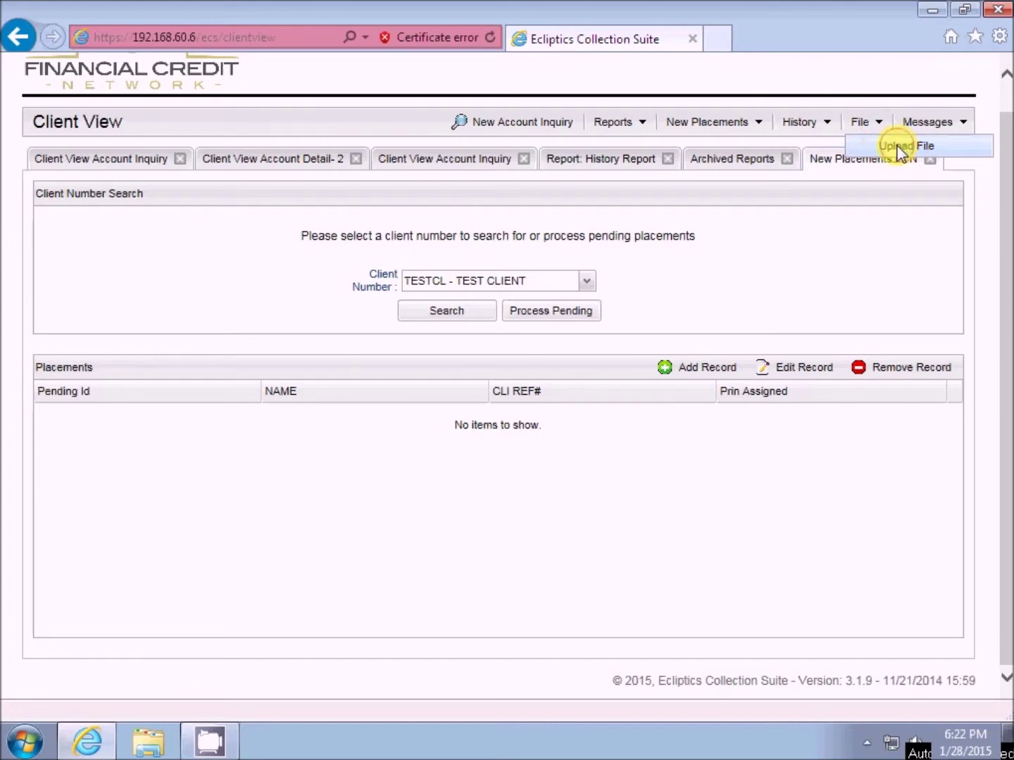
pyautogui.click(904, 146)
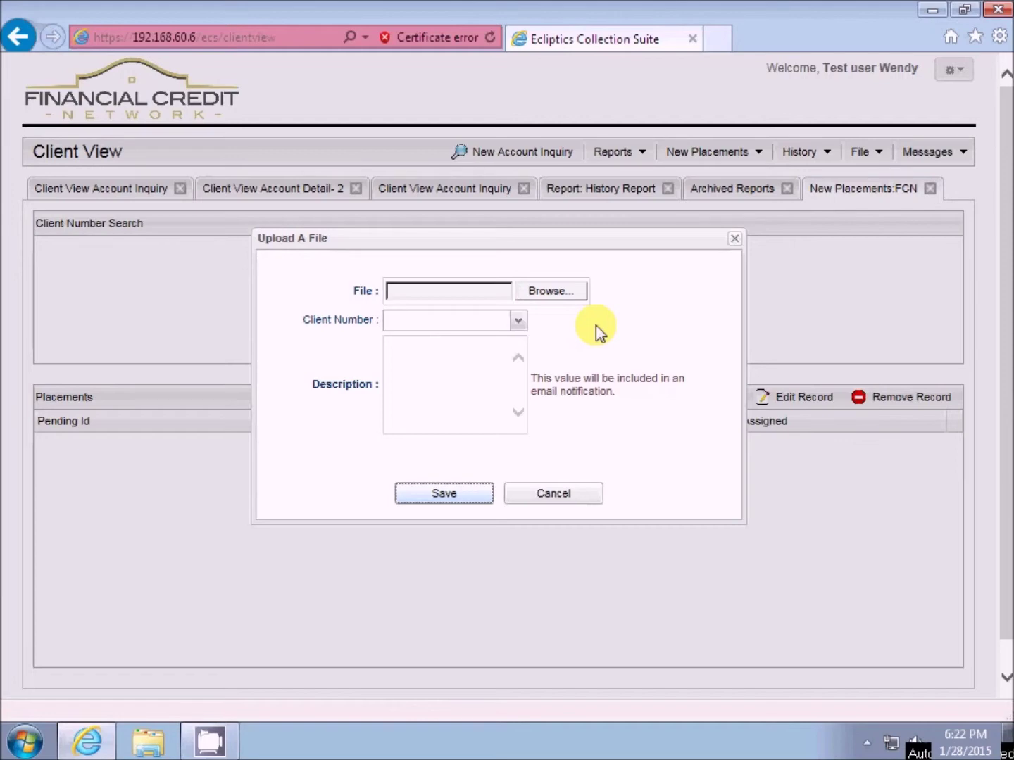
pyautogui.click(521, 320)
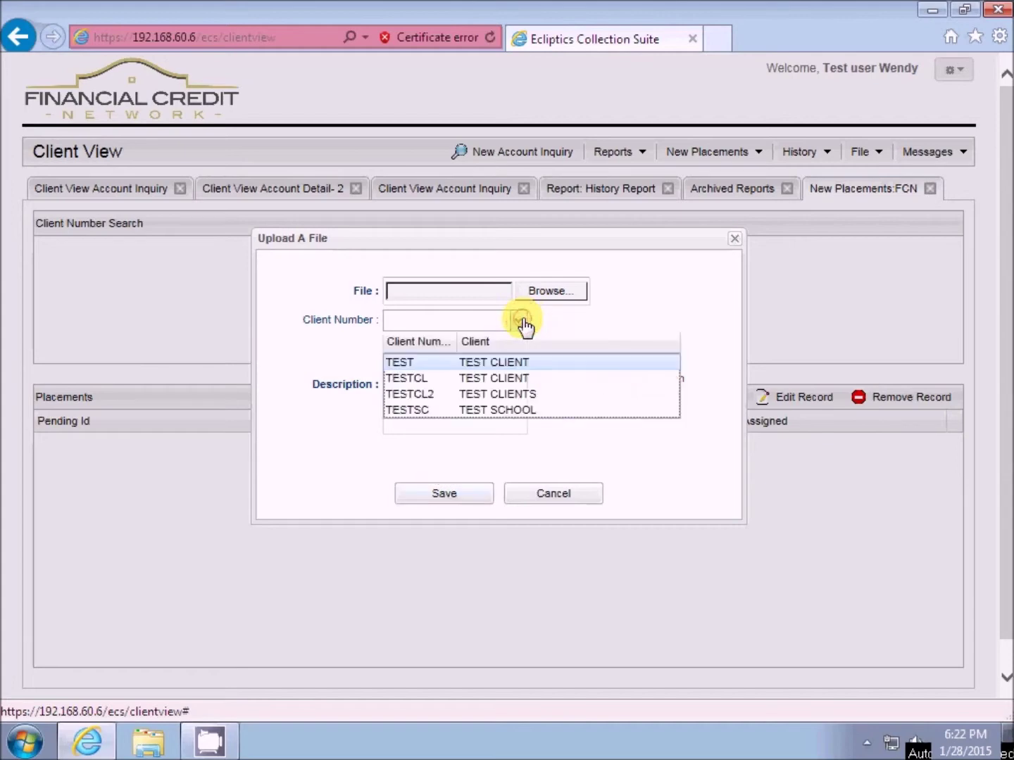
pyautogui.click(420, 394)
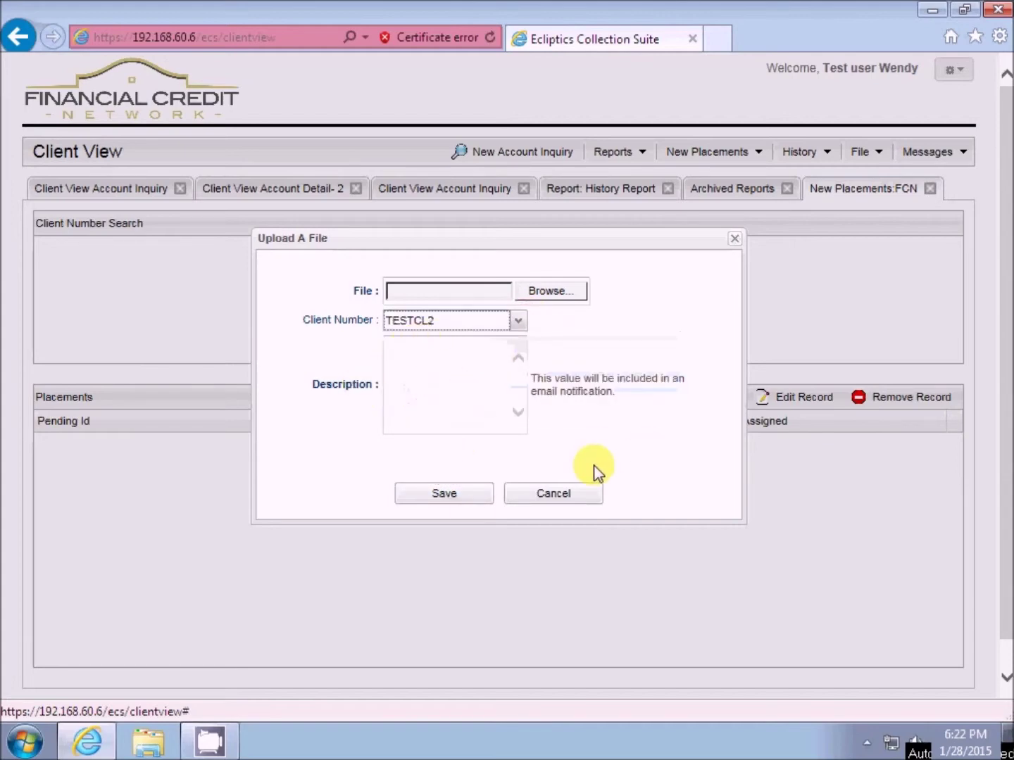
pyautogui.click(517, 491)
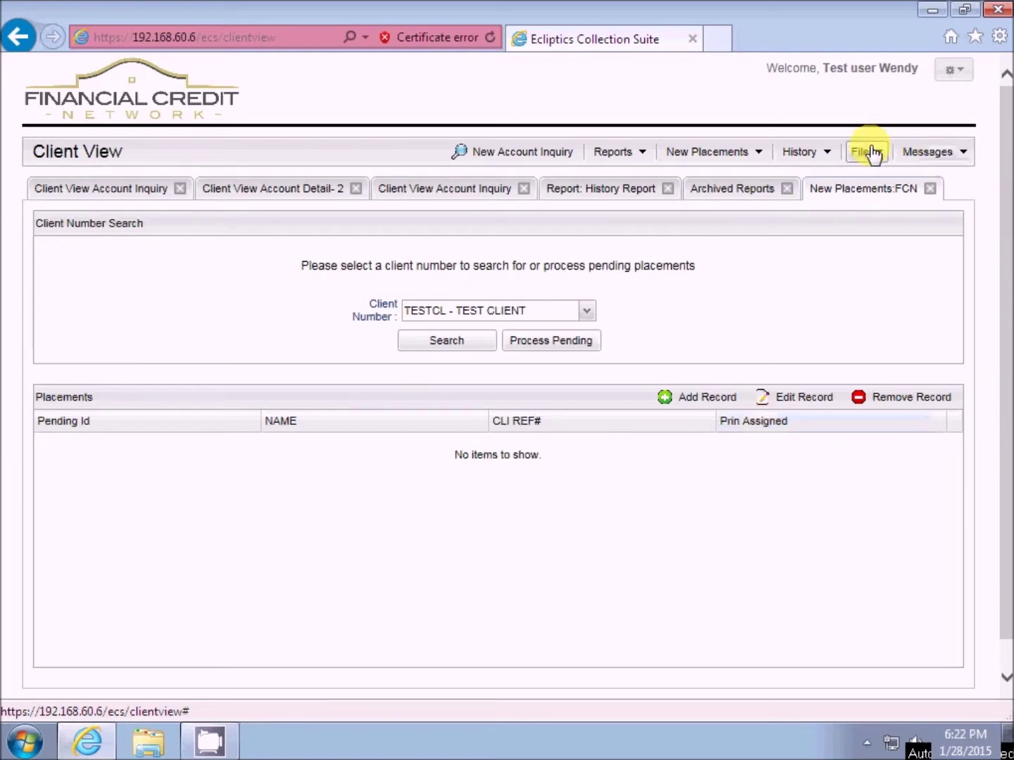
pyautogui.click(941, 158)
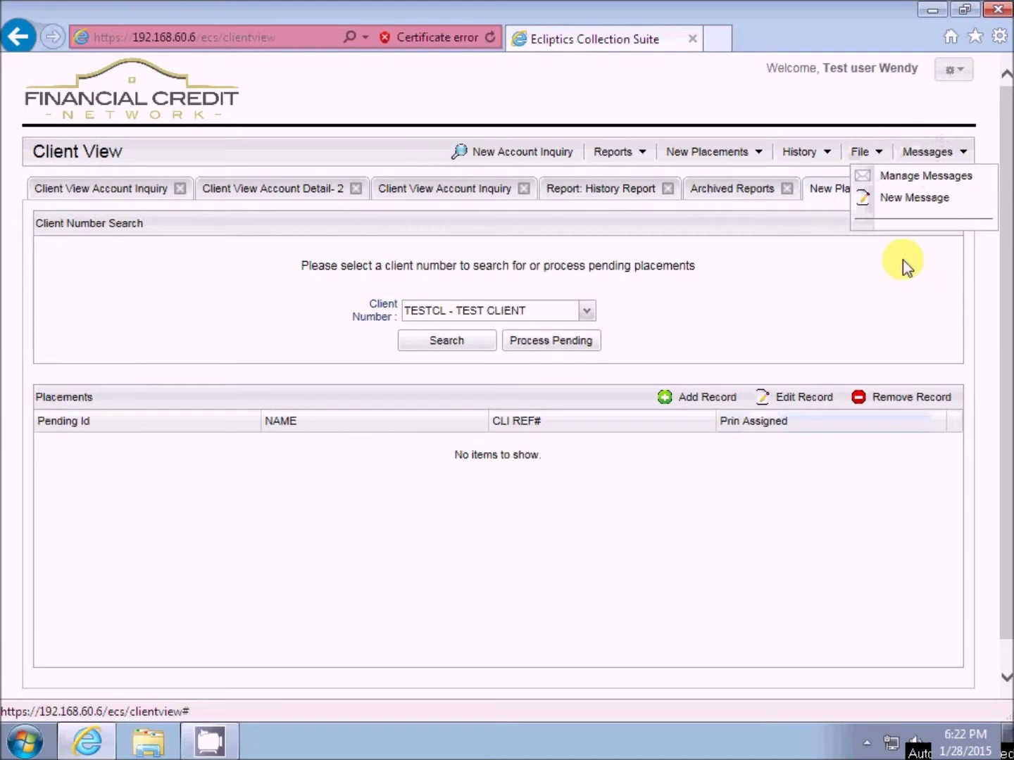
pyautogui.click(908, 177)
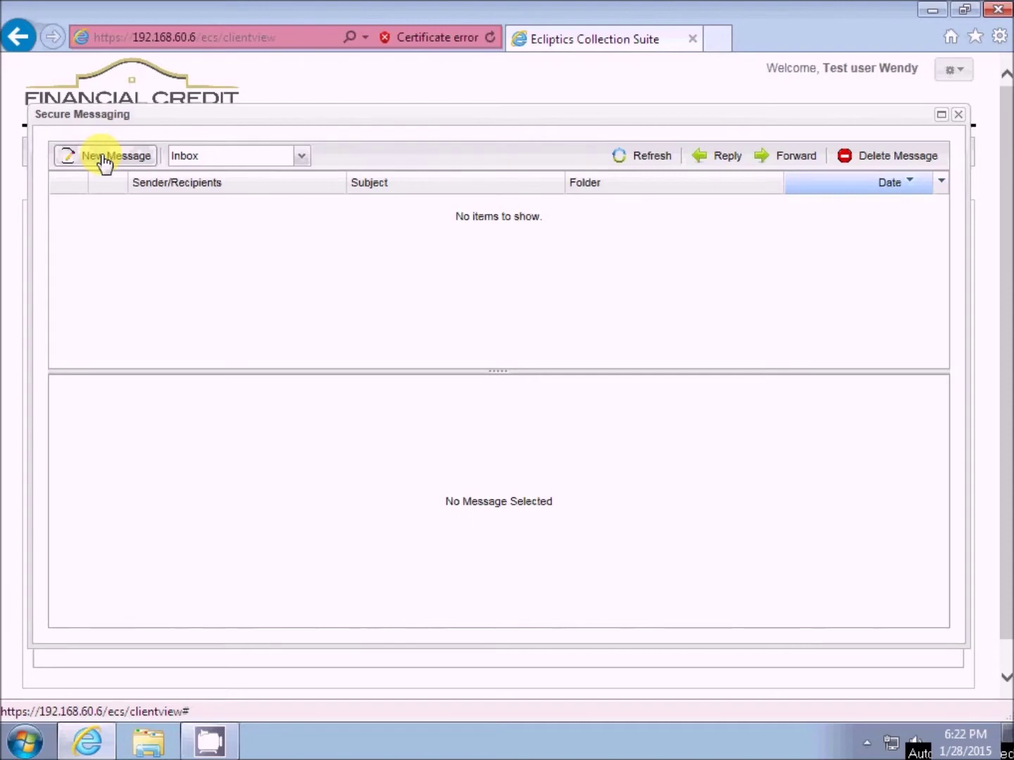
pyautogui.moveTo(578, 120); pyautogui.dragTo(608, 271)
pyautogui.click(959, 151)
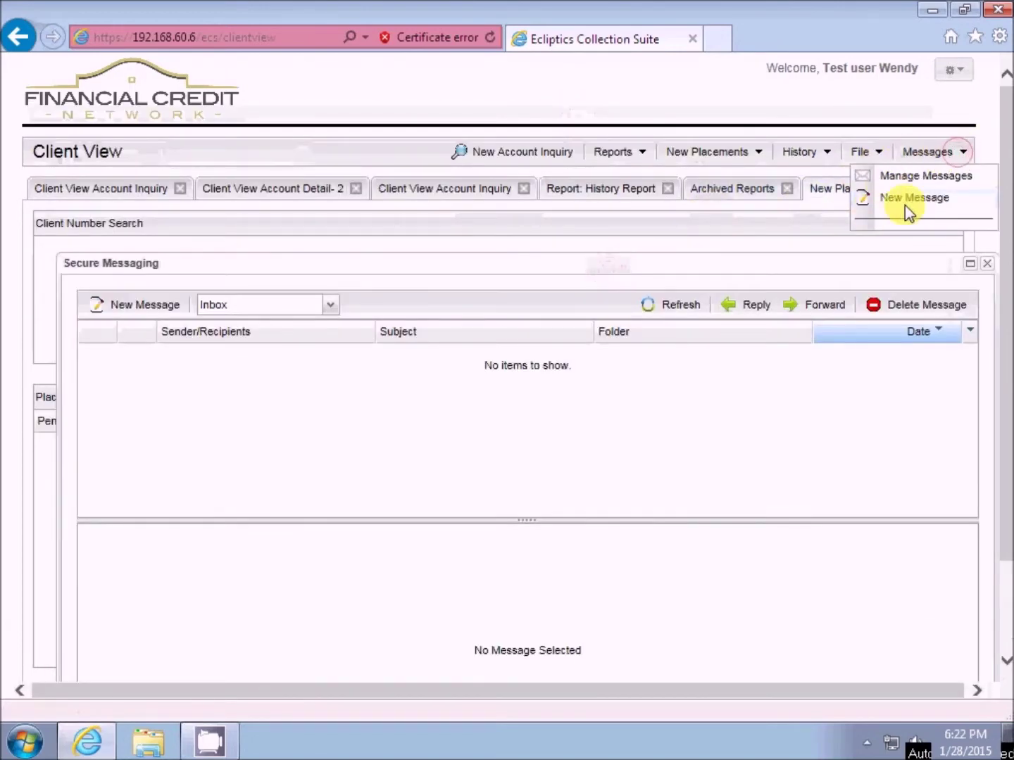
pyautogui.moveTo(580, 277); pyautogui.dragTo(530, 167)
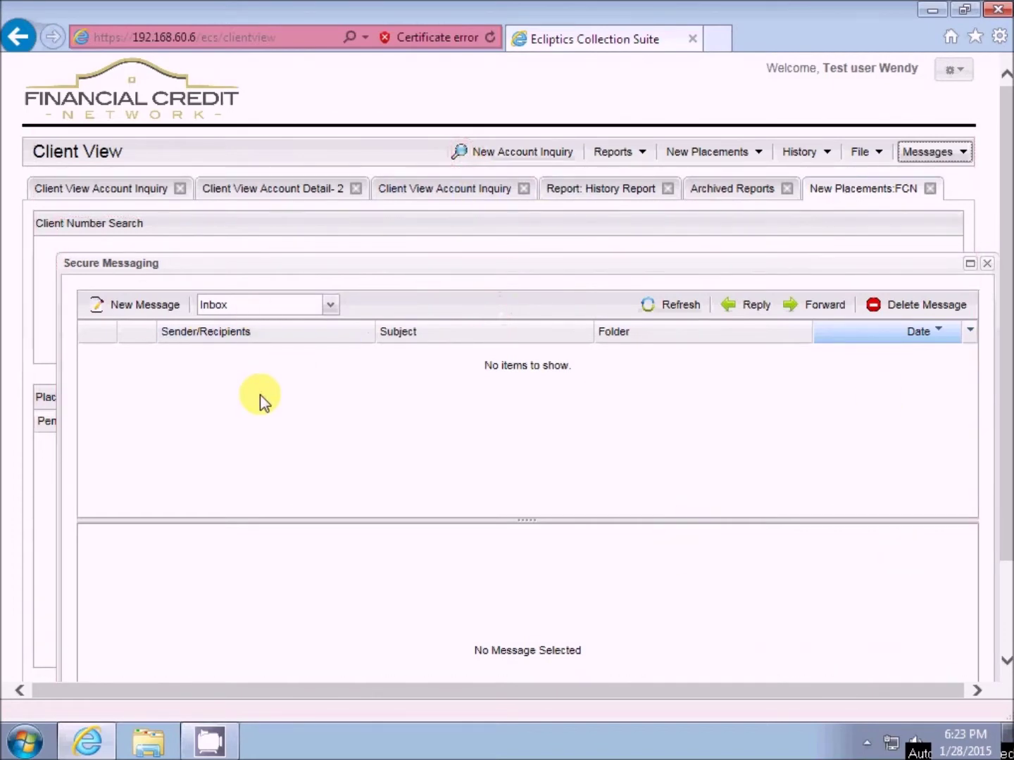
pyautogui.click(989, 266)
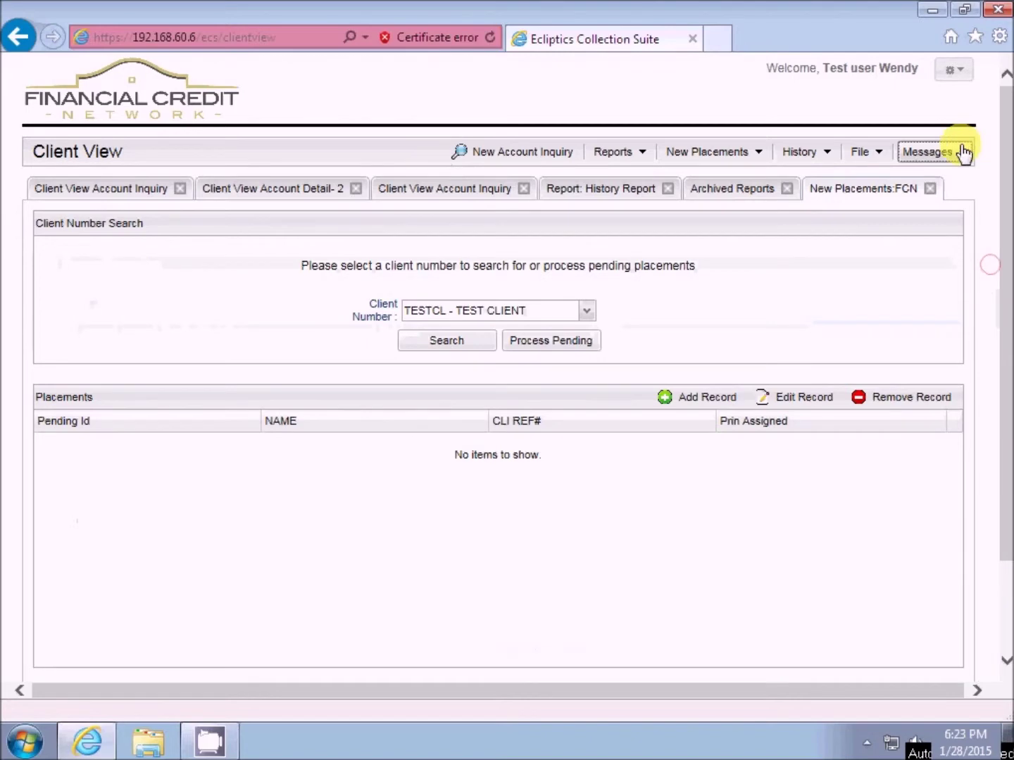
pyautogui.click(962, 151)
# - Start a new message, then tick three recipients in the To list and untick them again
pyautogui.click(916, 204)
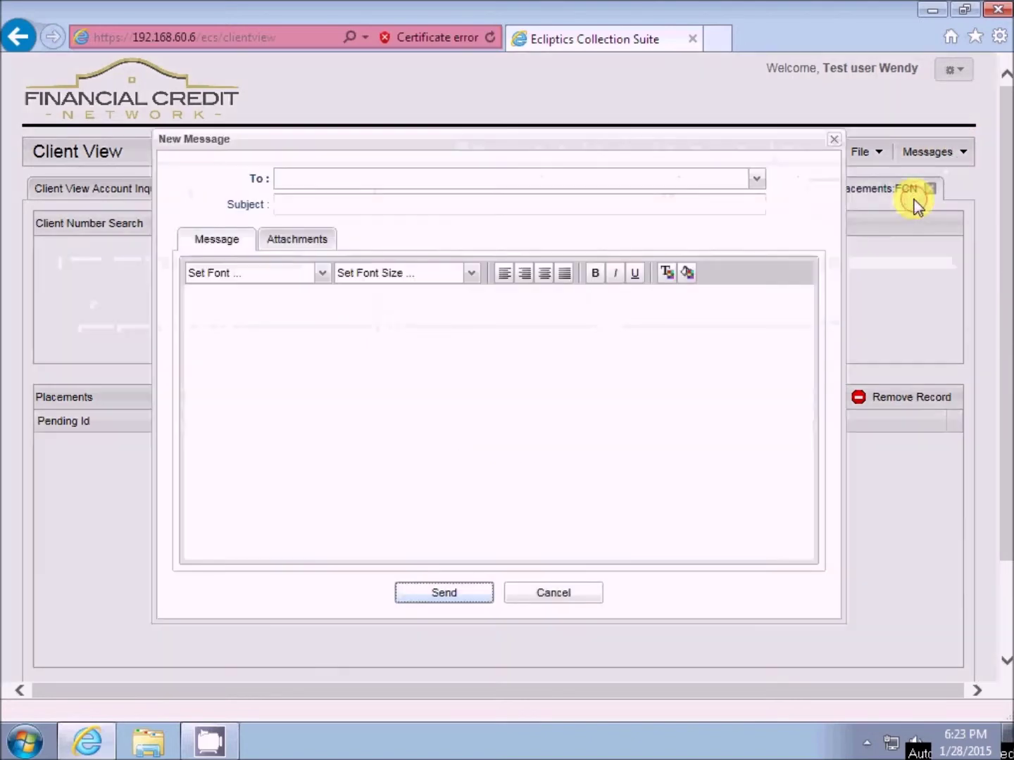
pyautogui.click(757, 178)
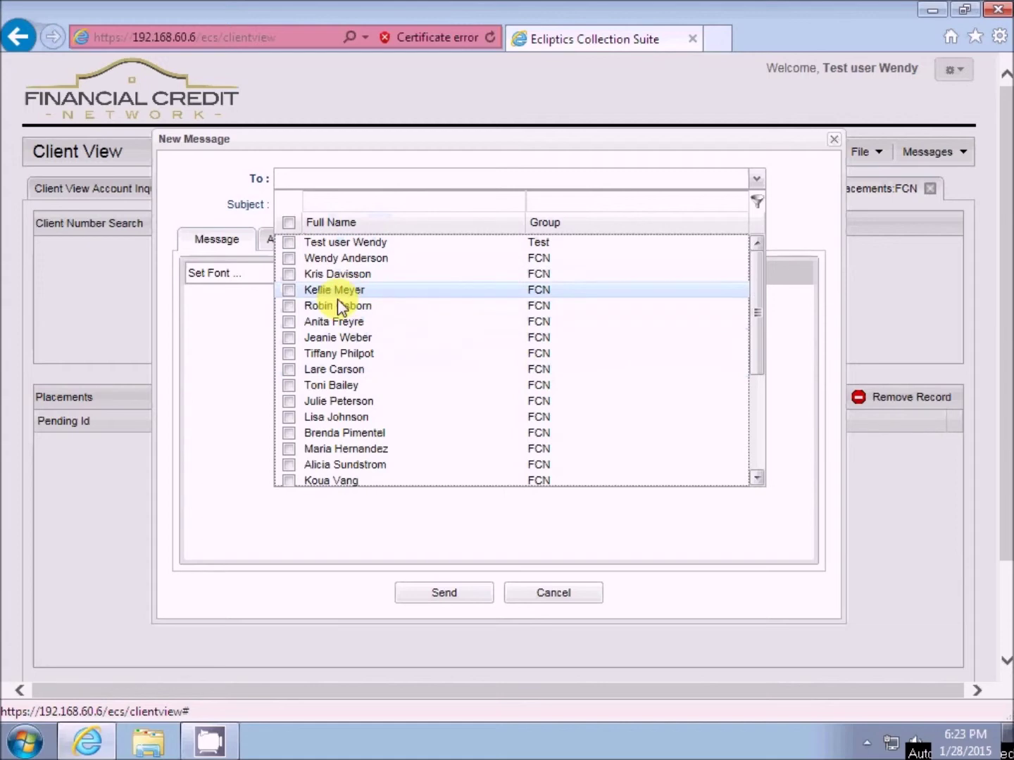
pyautogui.click(288, 274)
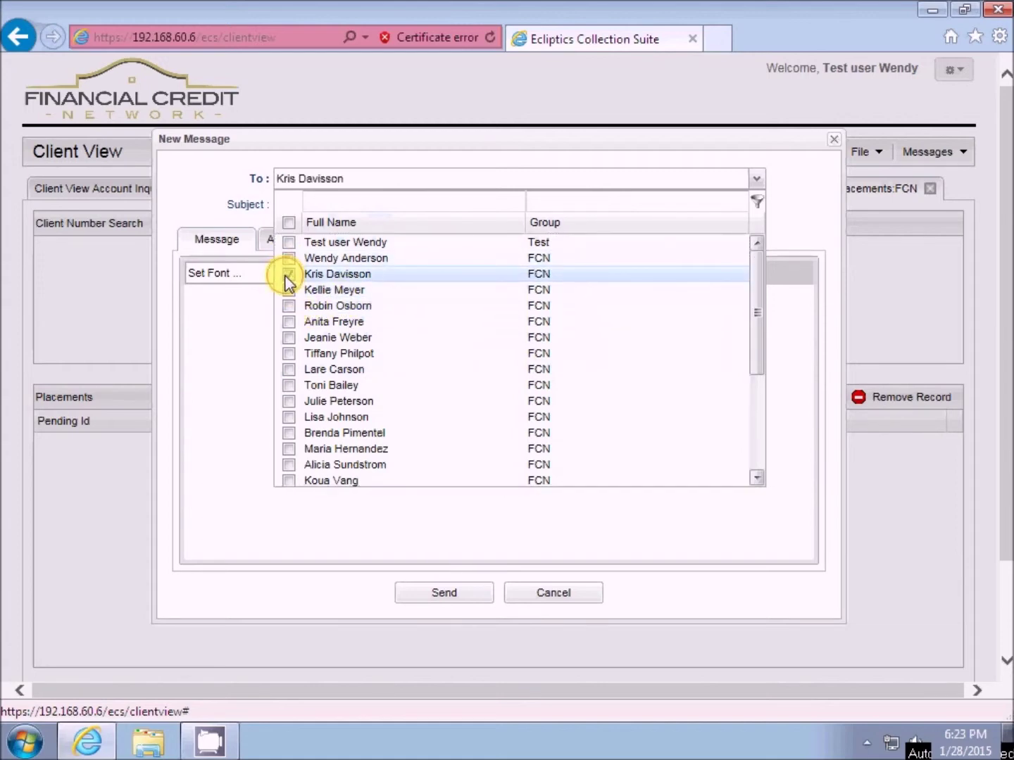
pyautogui.click(288, 339)
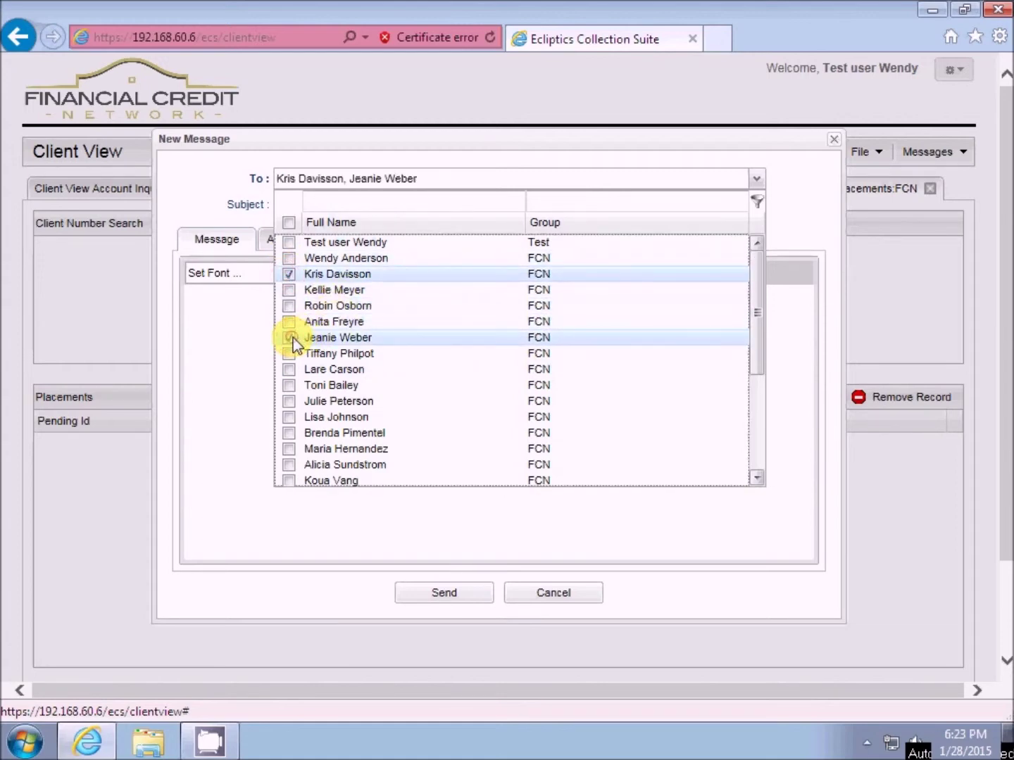
pyautogui.click(289, 418)
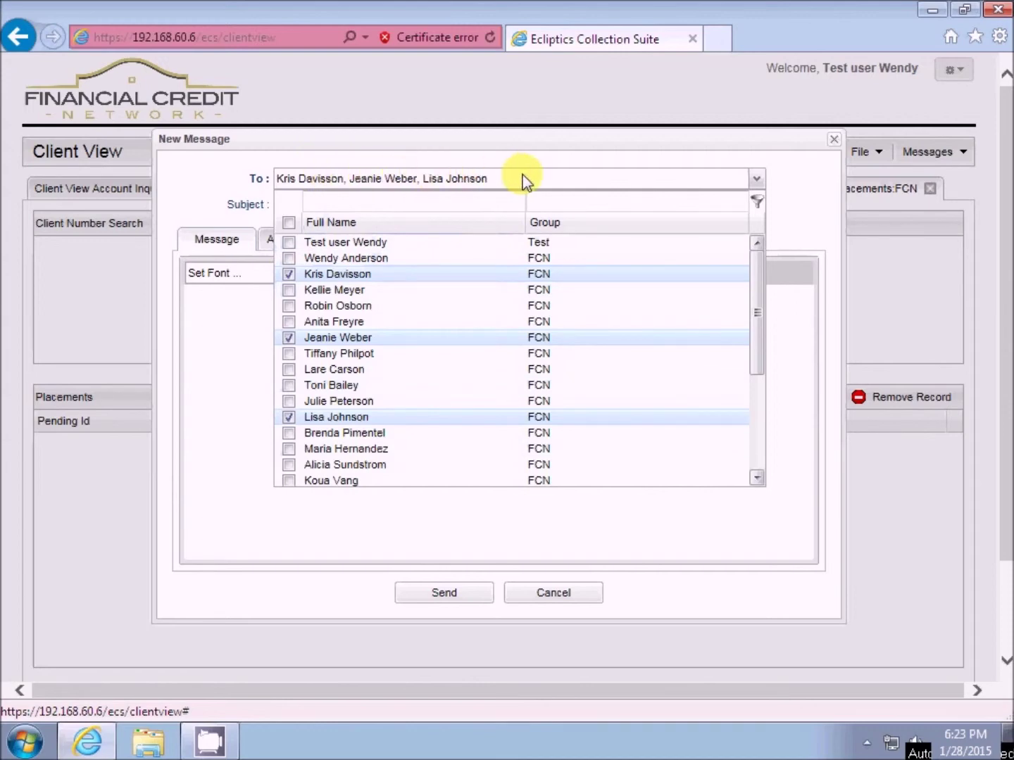
pyautogui.click(289, 276)
pyautogui.click(288, 339)
pyautogui.click(288, 416)
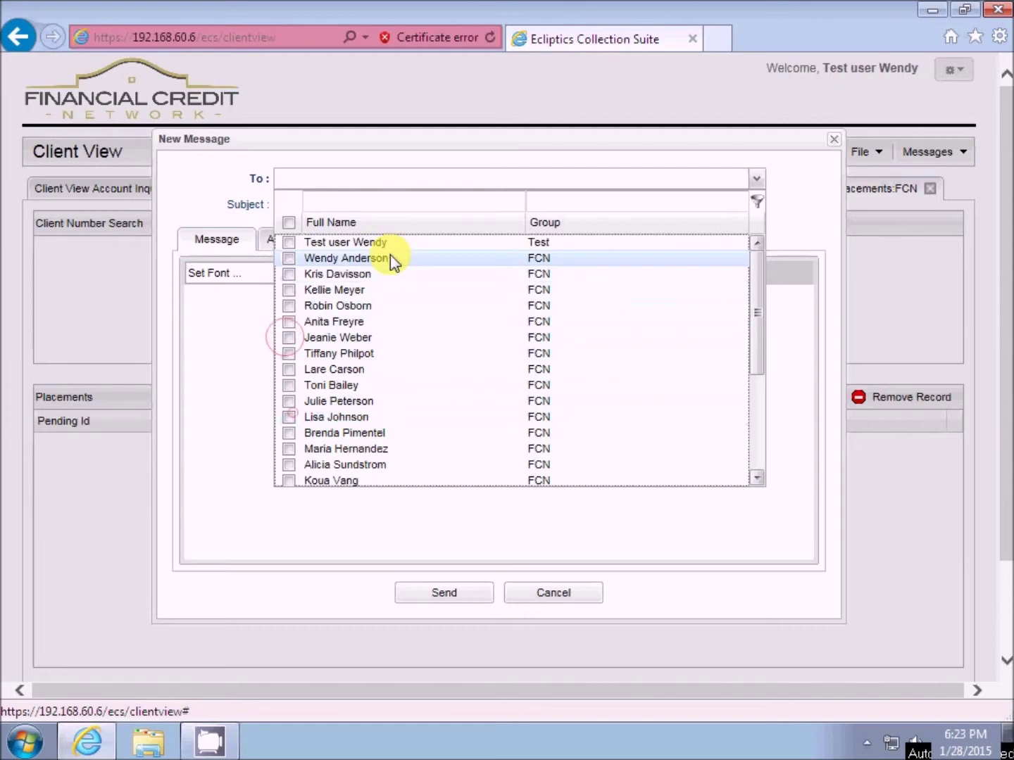
# - Filter recipients by a person's name, pick the match, then remove it, leaving no recipients
pyautogui.click(390, 207)
pyautogui.write('KOUA')
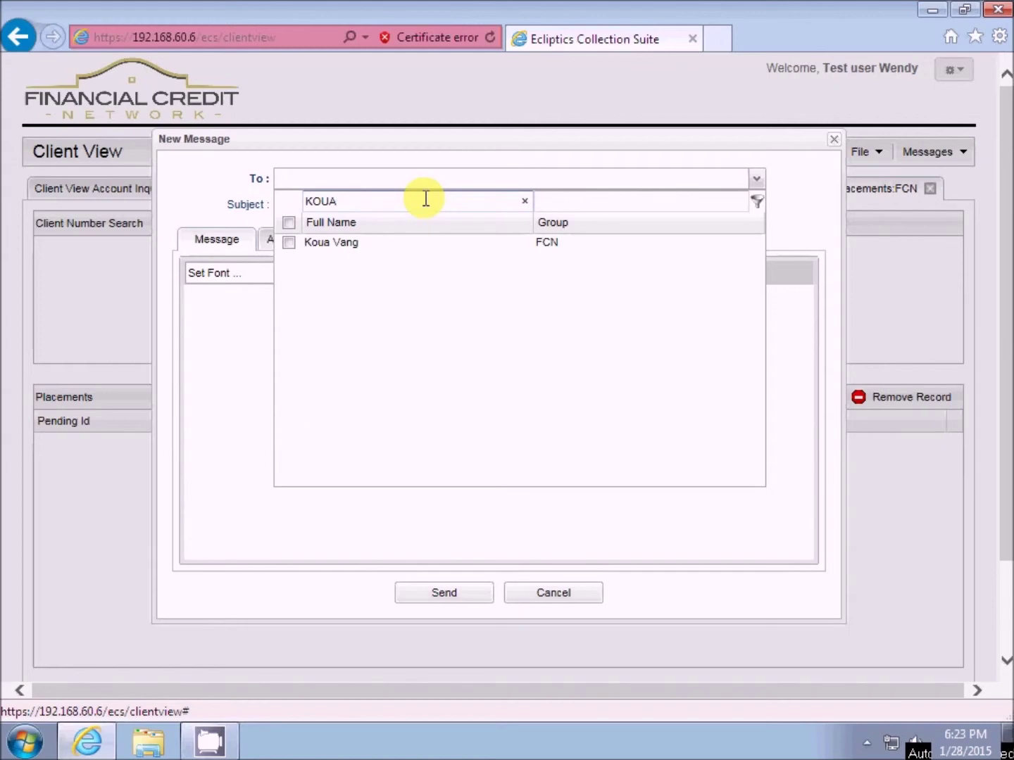
pyautogui.click(288, 243)
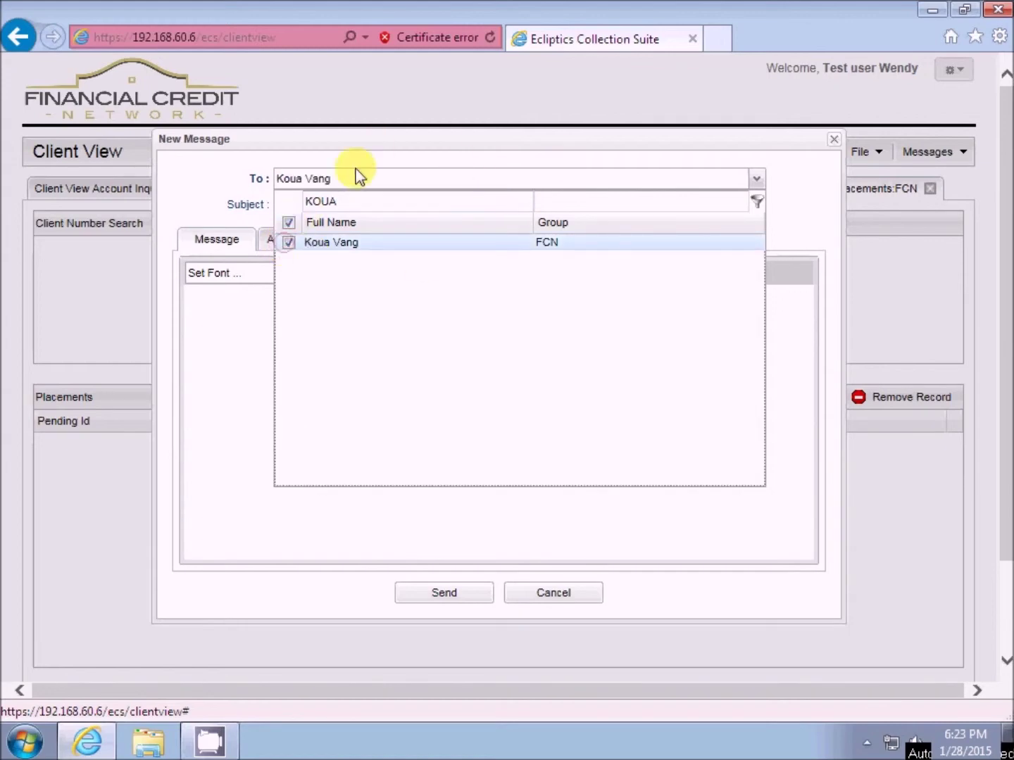
pyautogui.click(757, 179)
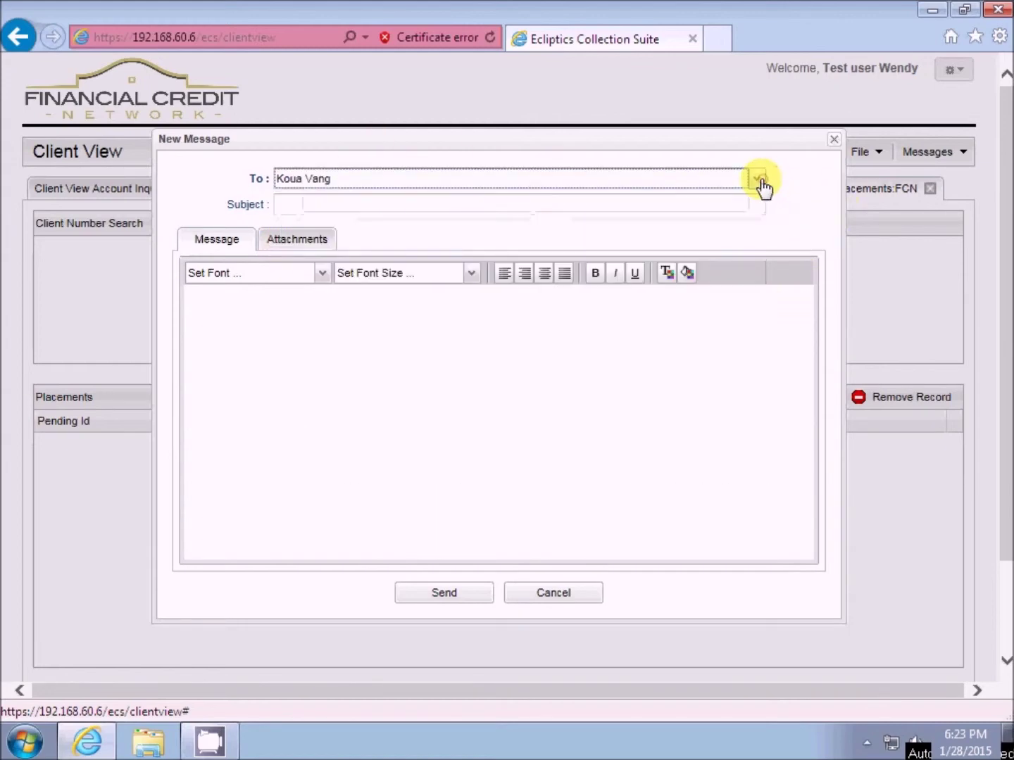
pyautogui.click(598, 186)
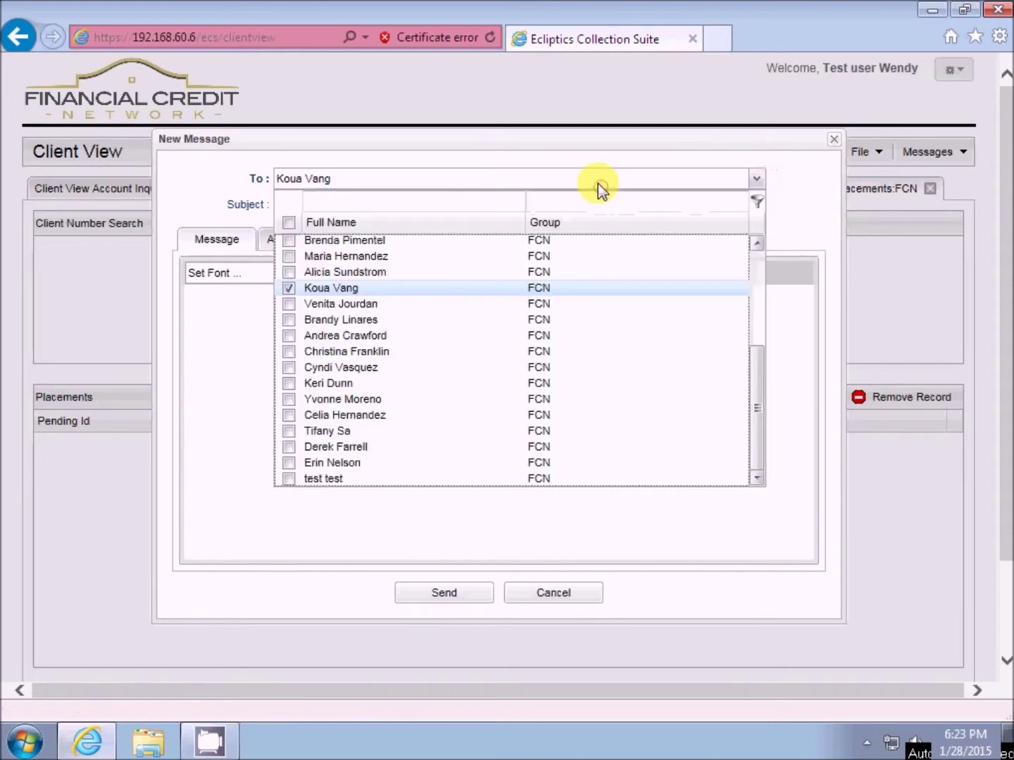
pyautogui.click(289, 288)
pyautogui.click(229, 362)
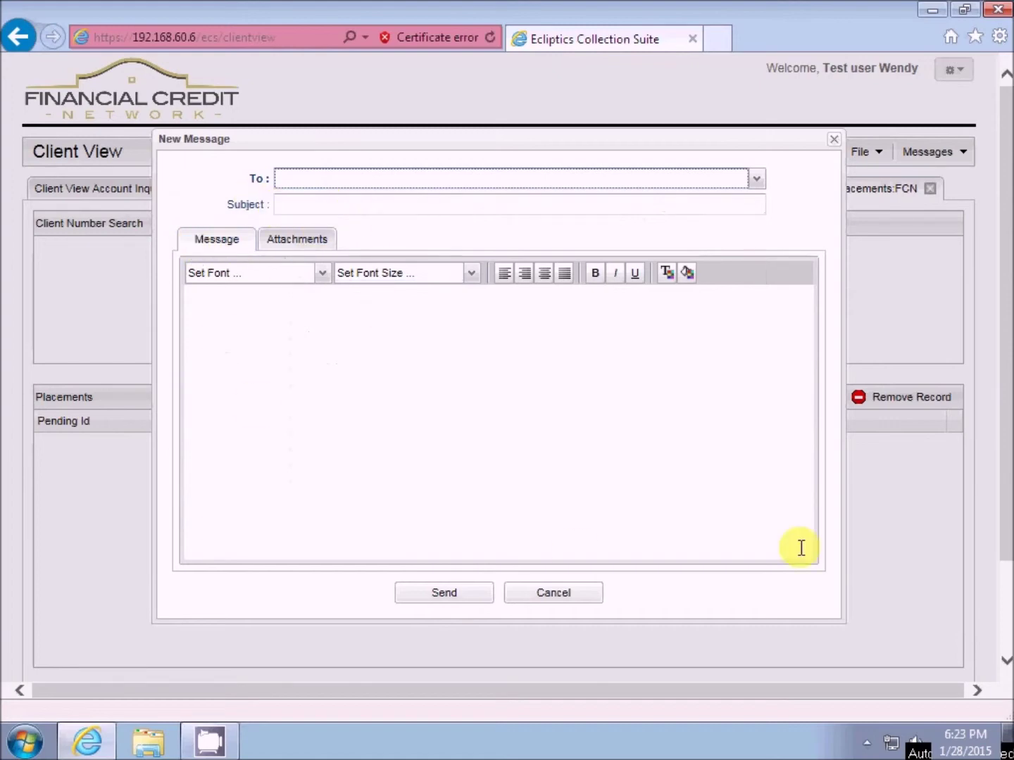
# - Show the new message's empty Attachments section, then discard the unsent message
pyautogui.click(286, 242)
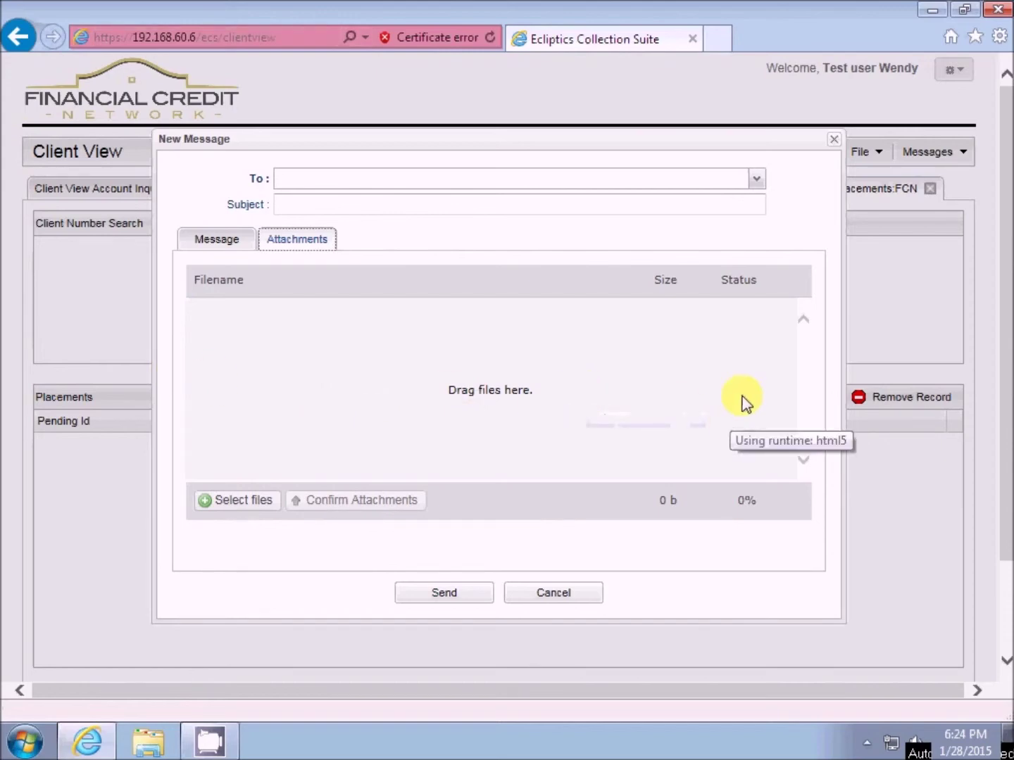
pyautogui.click(550, 602)
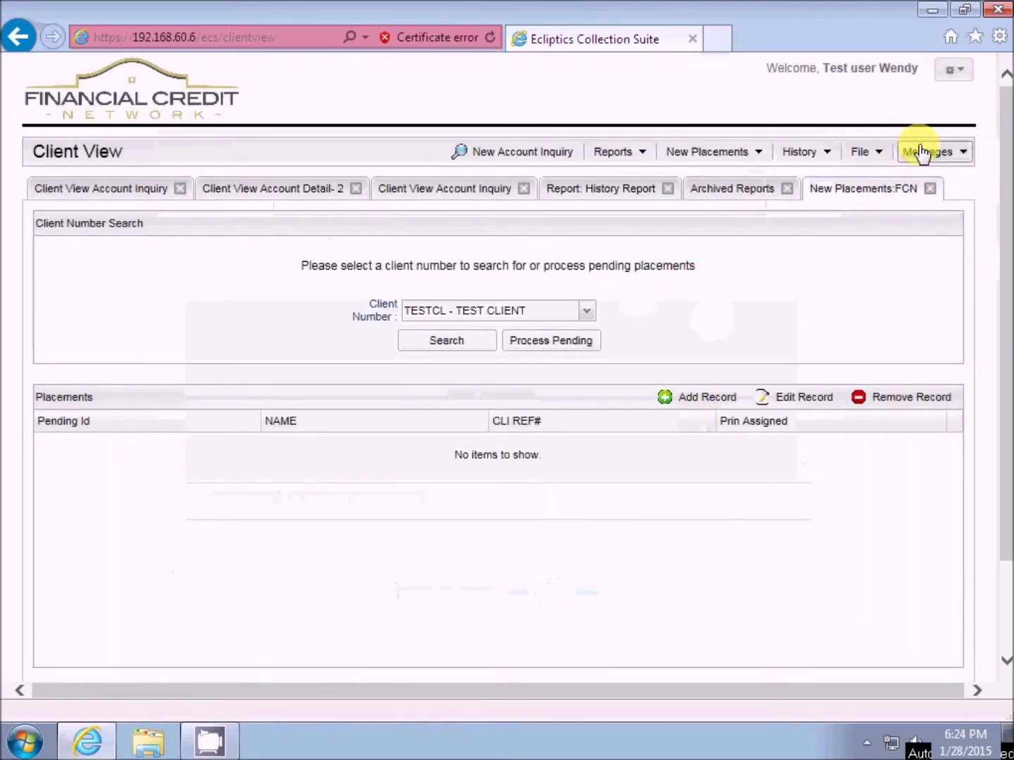